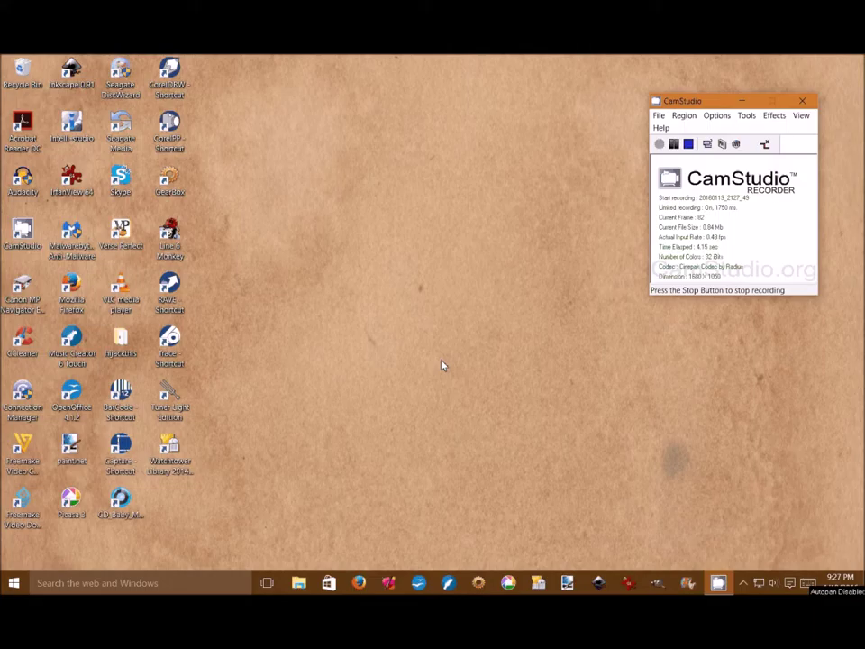
# Step: Open DSC01296 from the 2016_gatzkART folder in paint.net
pyautogui.click(302, 585)
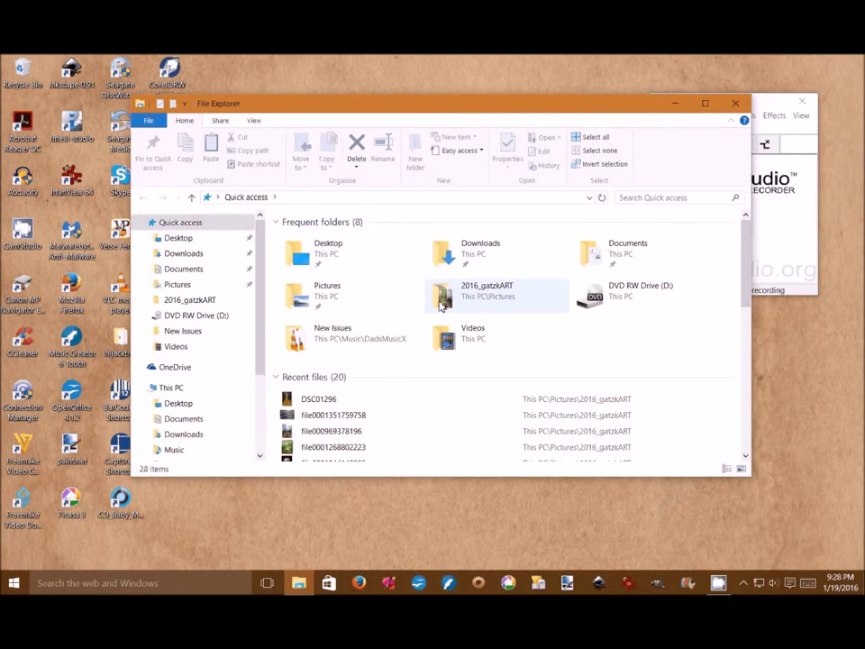
pyautogui.doubleClick(441, 302)
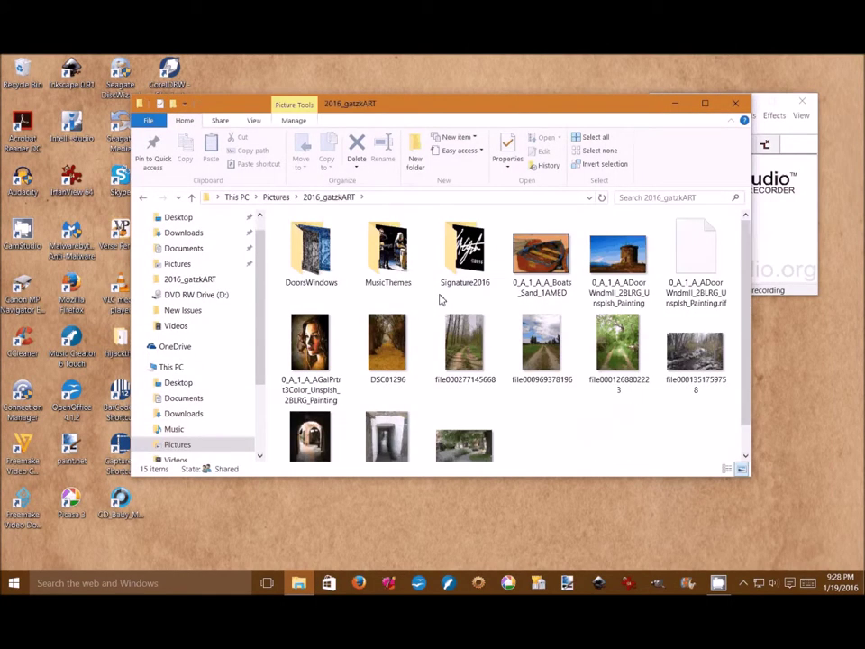
pyautogui.click(391, 354)
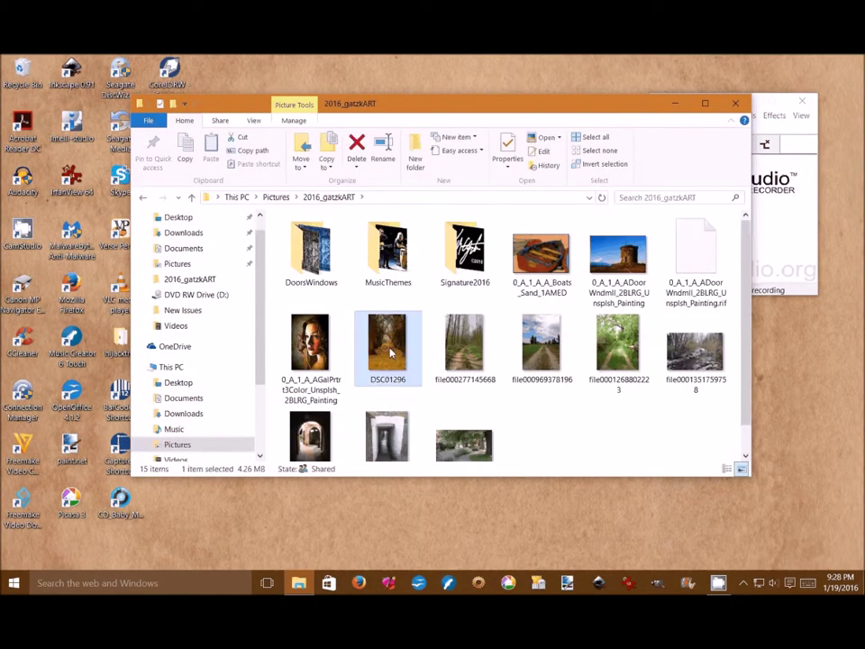
pyautogui.doubleClick(390, 348)
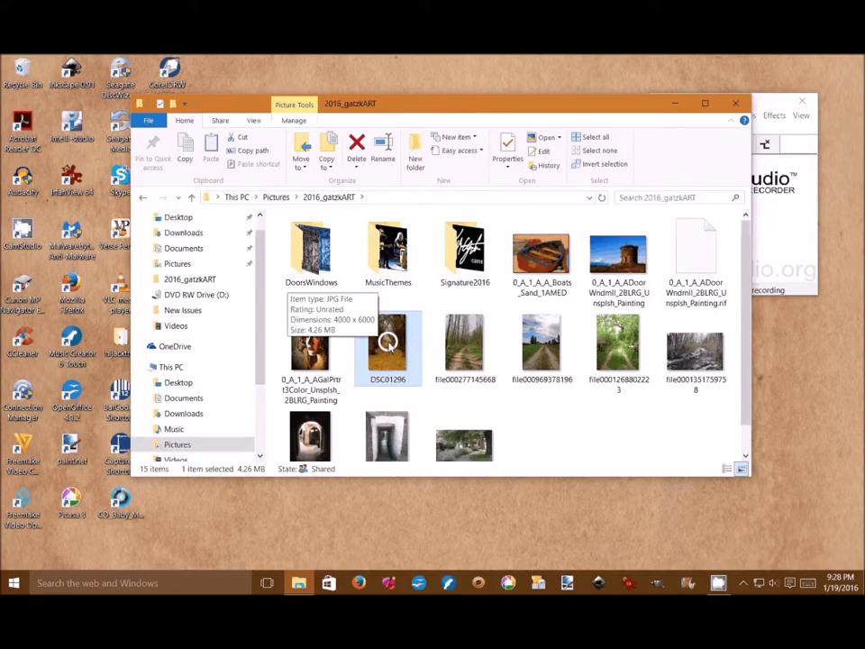
pyautogui.rightClick(389, 341)
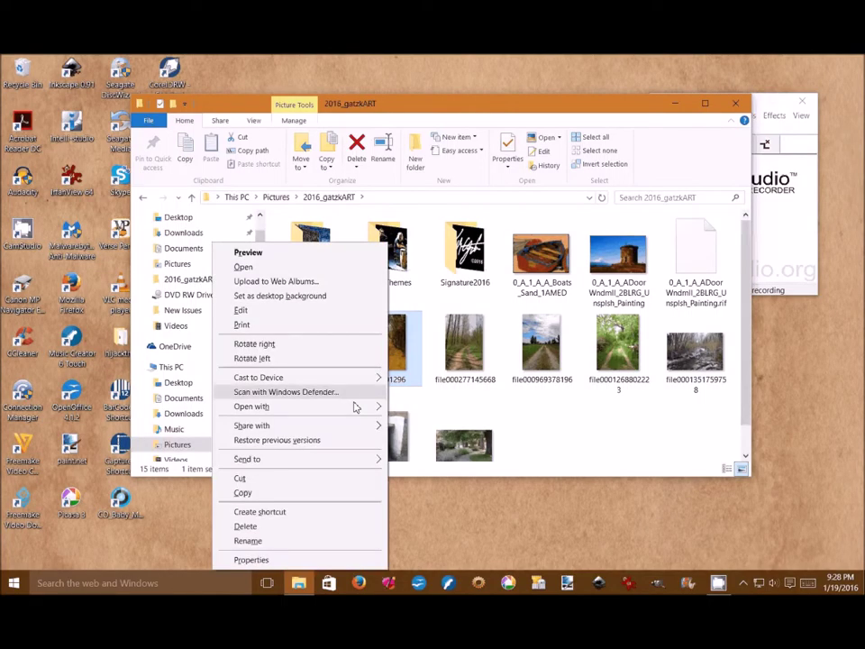
pyautogui.press('Escape')
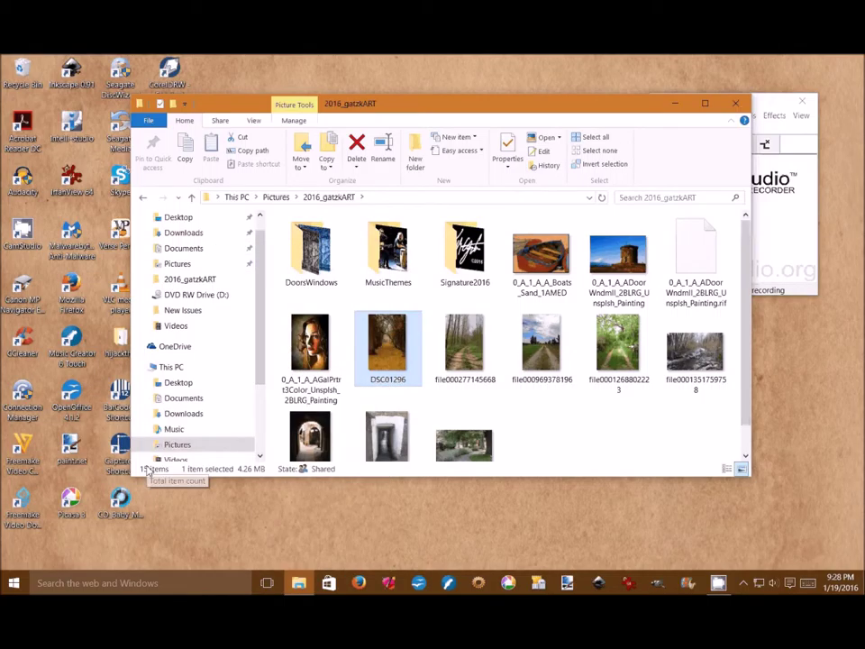
pyautogui.press('Return')
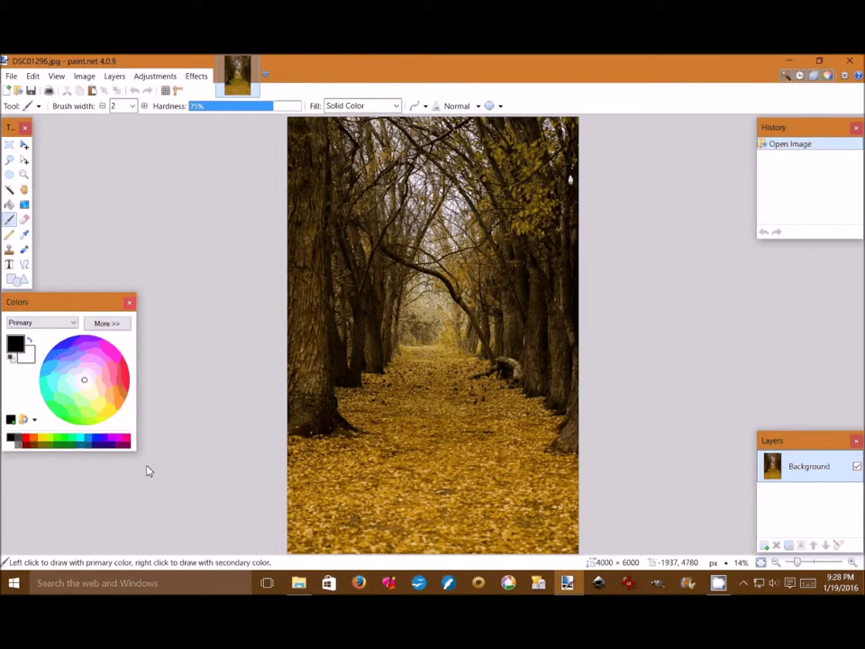
# Step: Brighten the photo's midtones with an upward-bowed RGB Curves adjustment
pyautogui.click(155, 76)
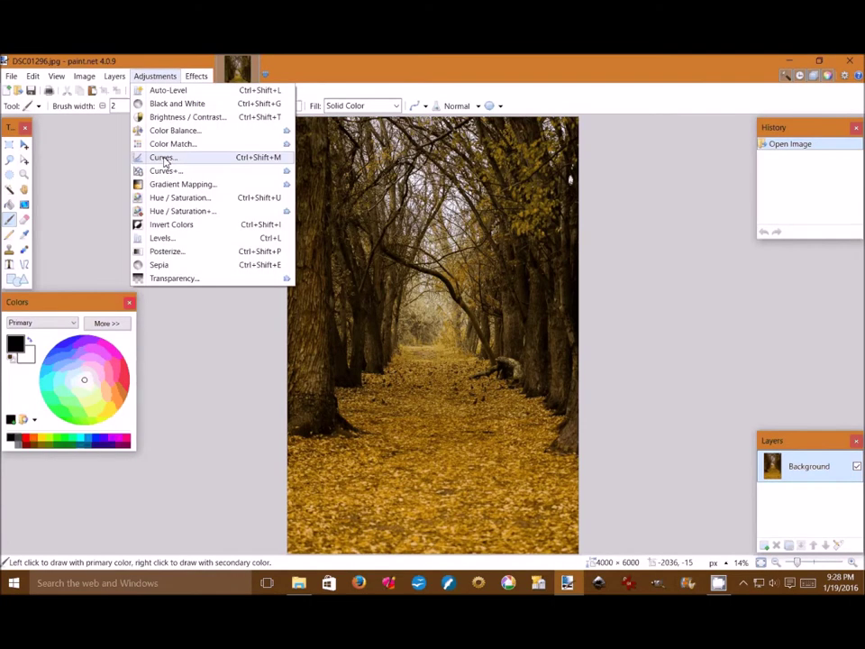
pyautogui.click(163, 158)
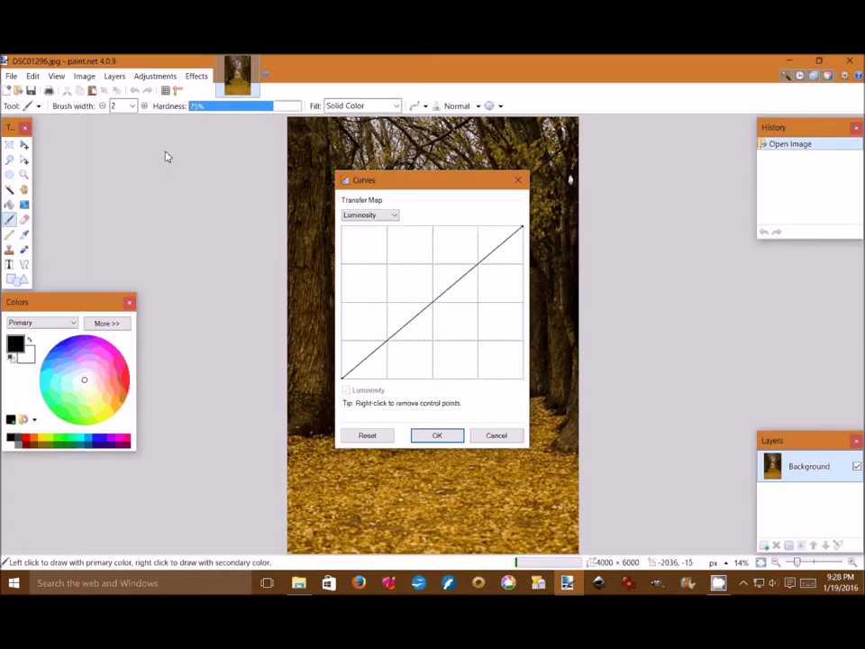
pyautogui.click(396, 217)
pyautogui.click(367, 236)
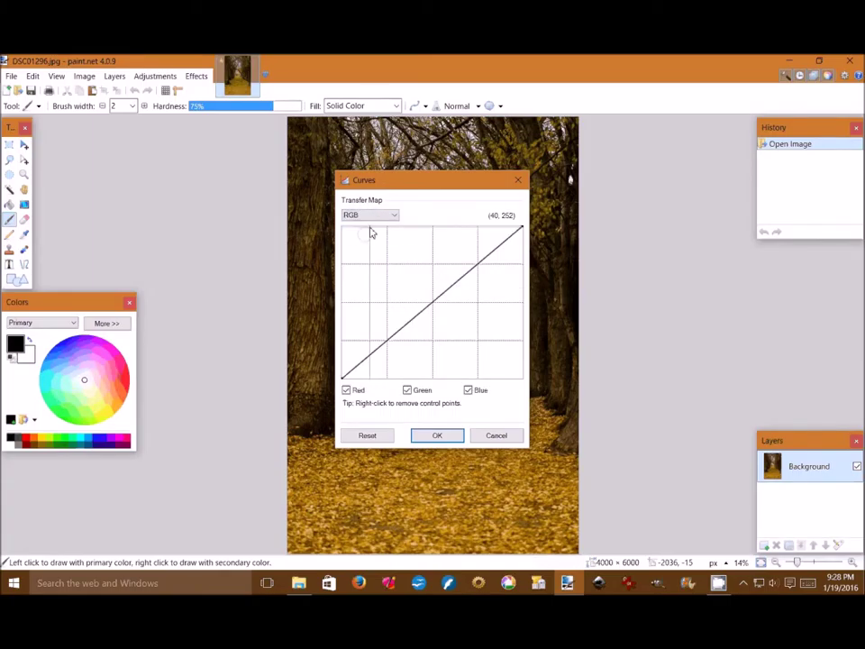
pyautogui.click(424, 294)
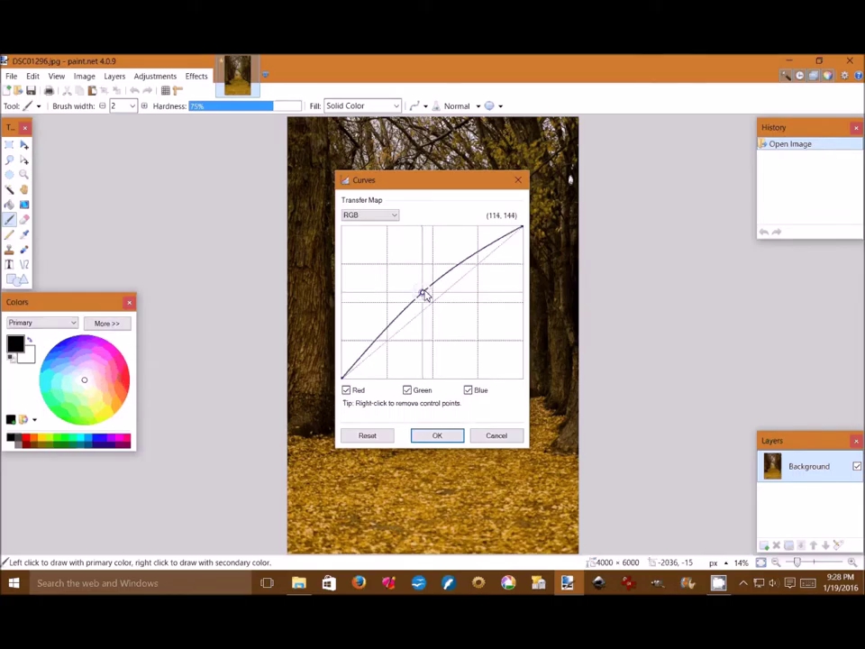
pyautogui.click(437, 436)
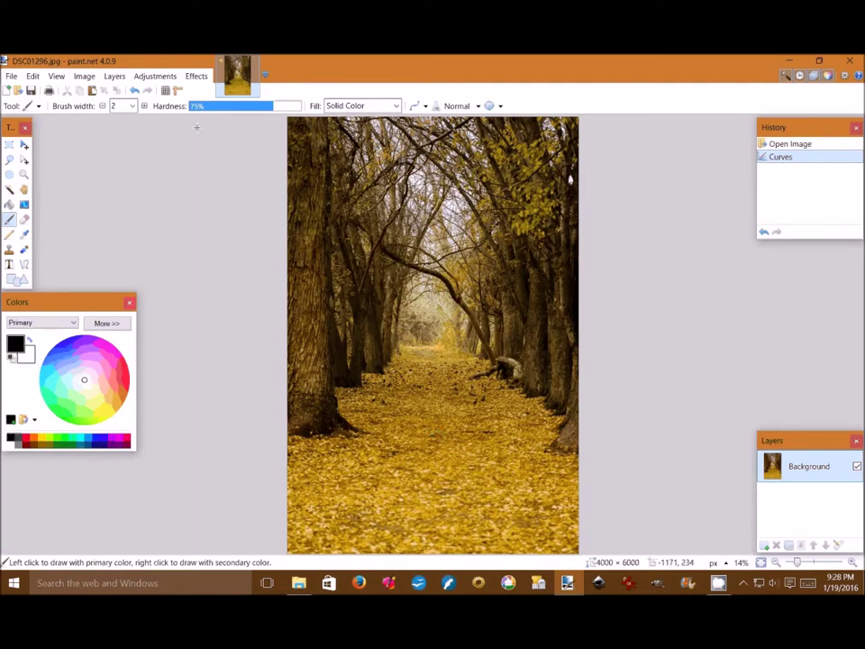
# Step: Raise Hue / Saturation saturation from 100 to 110
pyautogui.click(158, 78)
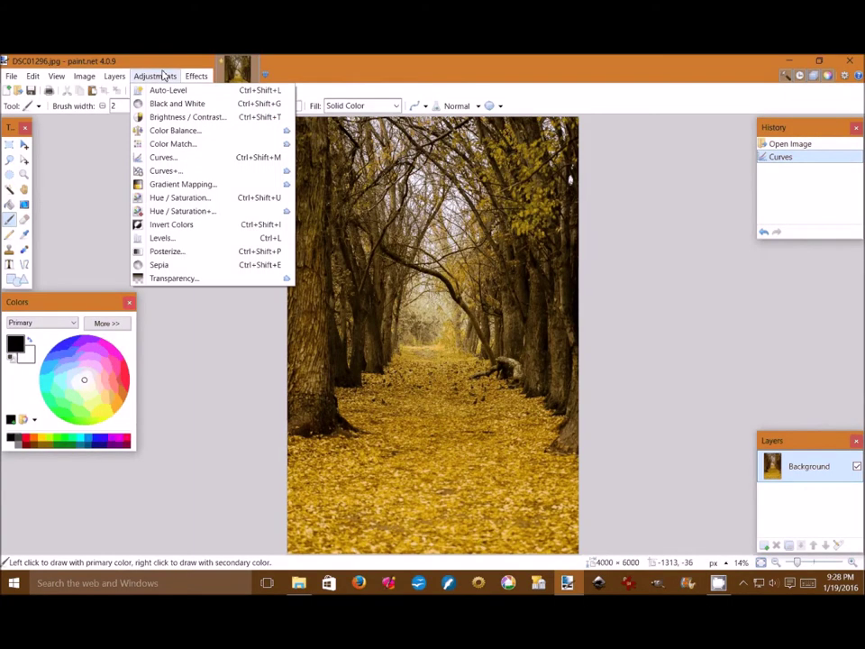
pyautogui.click(180, 199)
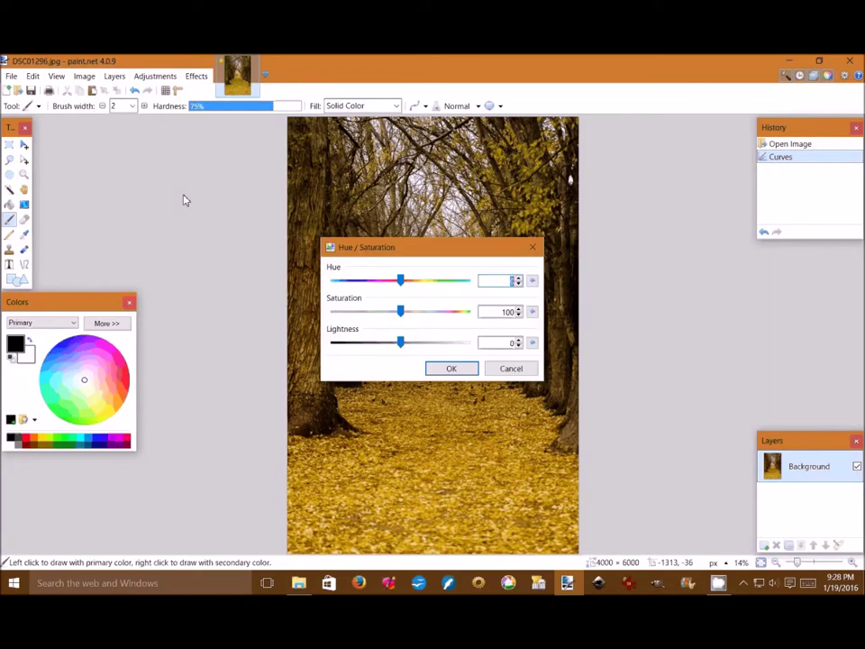
pyautogui.click(431, 313)
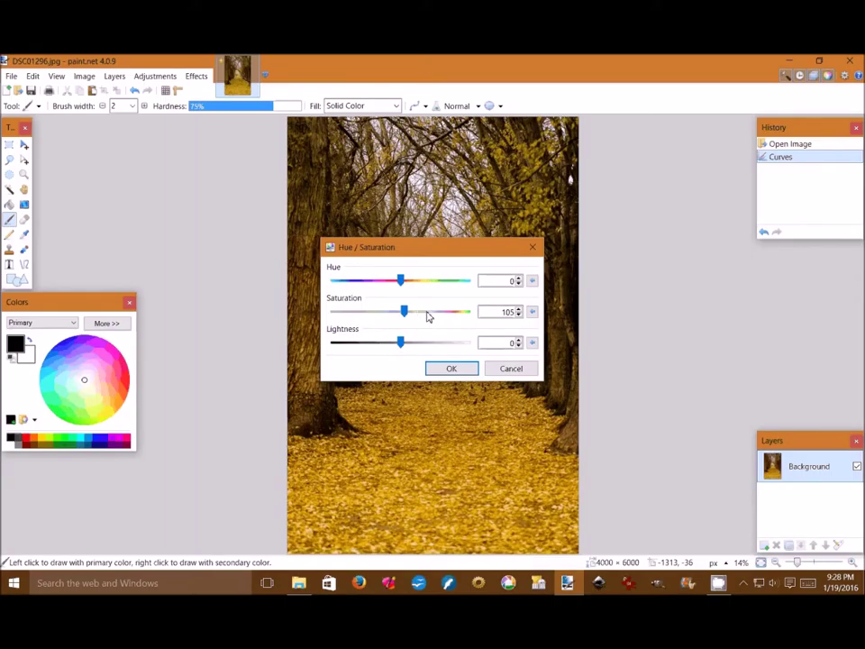
pyautogui.click(429, 312)
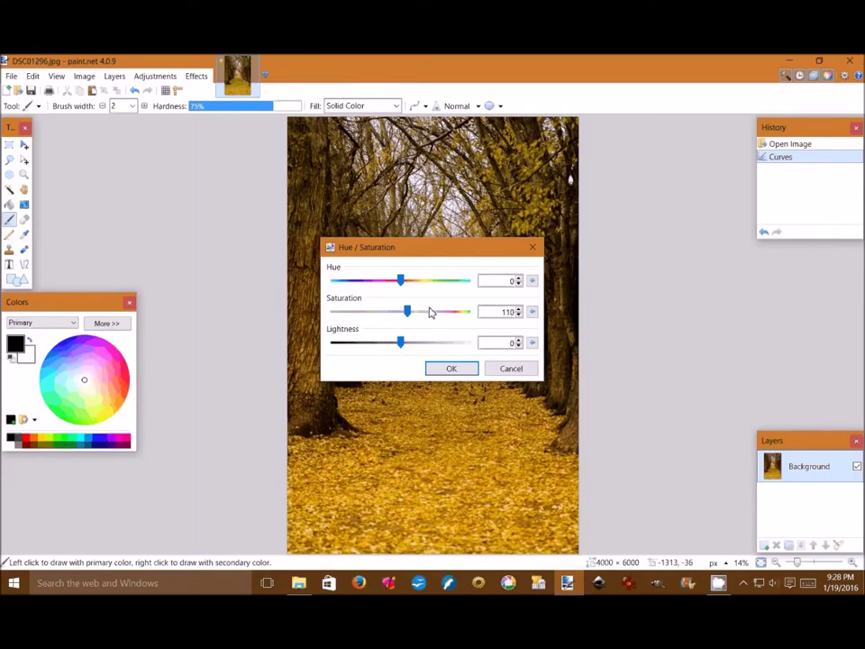
pyautogui.click(448, 369)
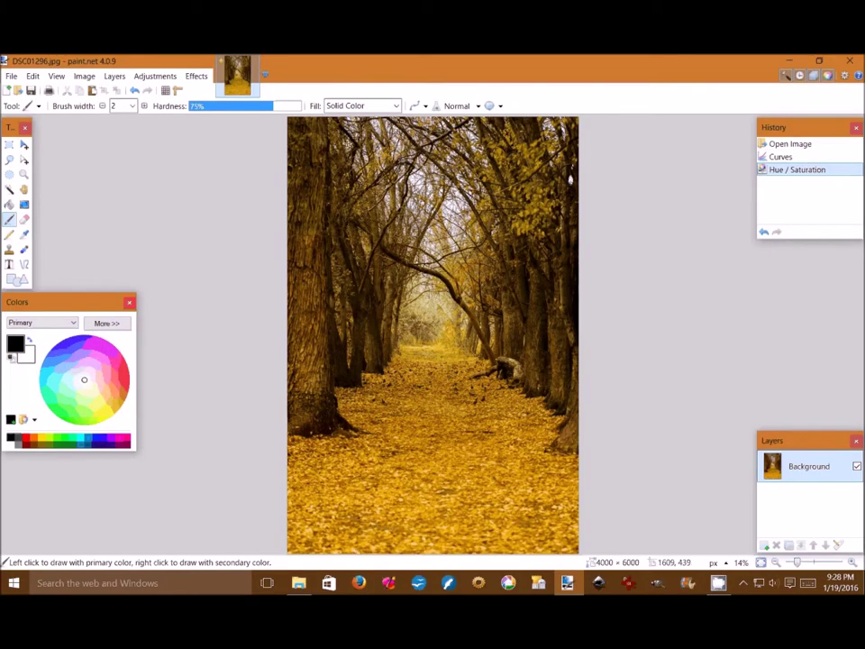
# Step: Save the photo as JPEG named 0_A_1_A_A_Autumn1ALRG
pyautogui.click(11, 76)
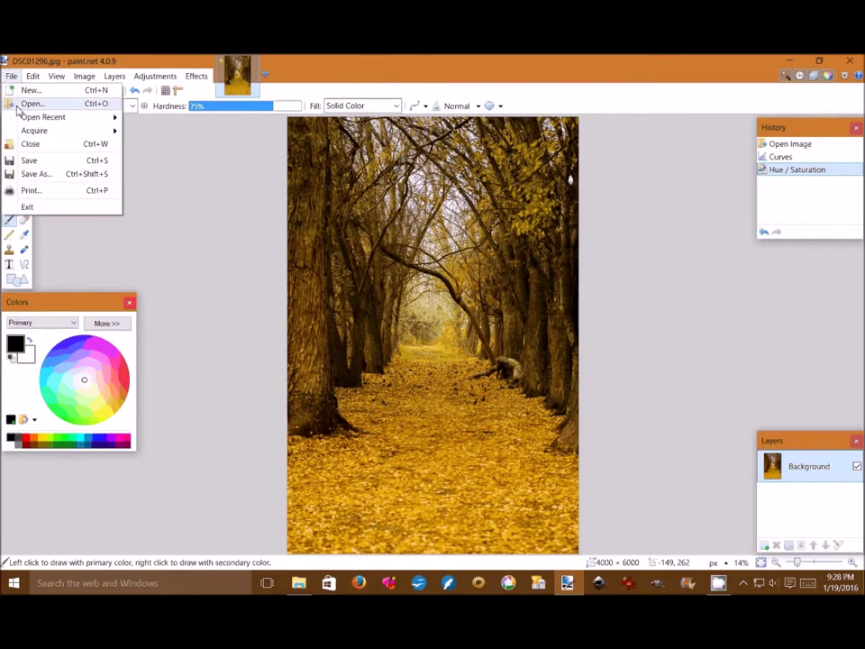
pyautogui.click(36, 177)
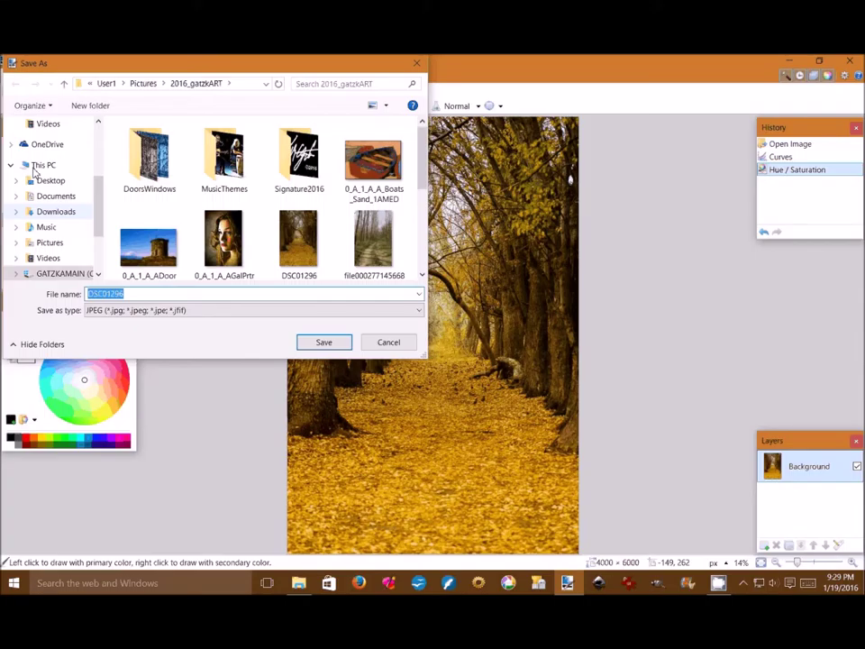
pyautogui.write('0_')
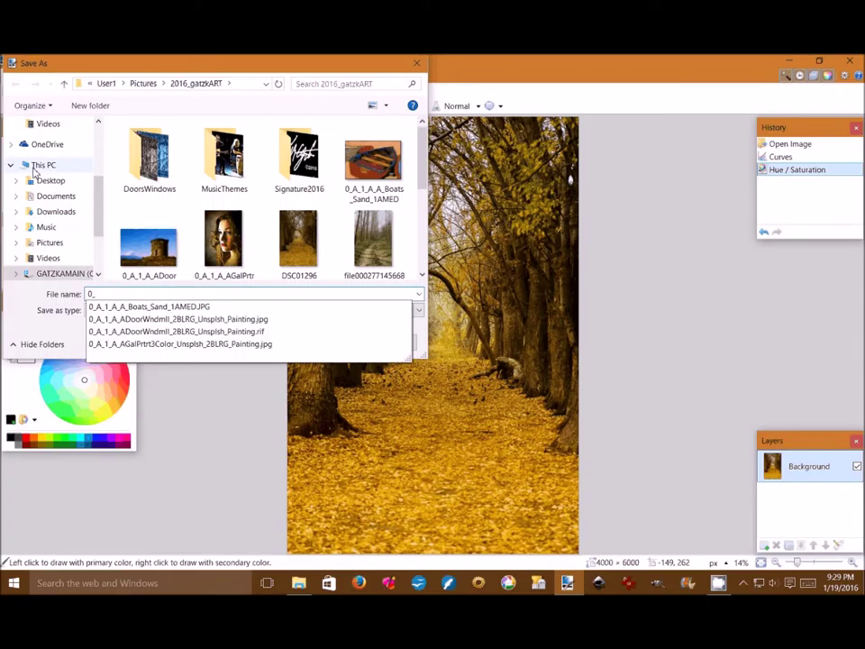
pyautogui.write('A')
pyautogui.write('_')
pyautogui.write('1')
pyautogui.write('_')
pyautogui.write('A')
pyautogui.write('_')
pyautogui.write('A')
pyautogui.write('_')
pyautogui.write('A')
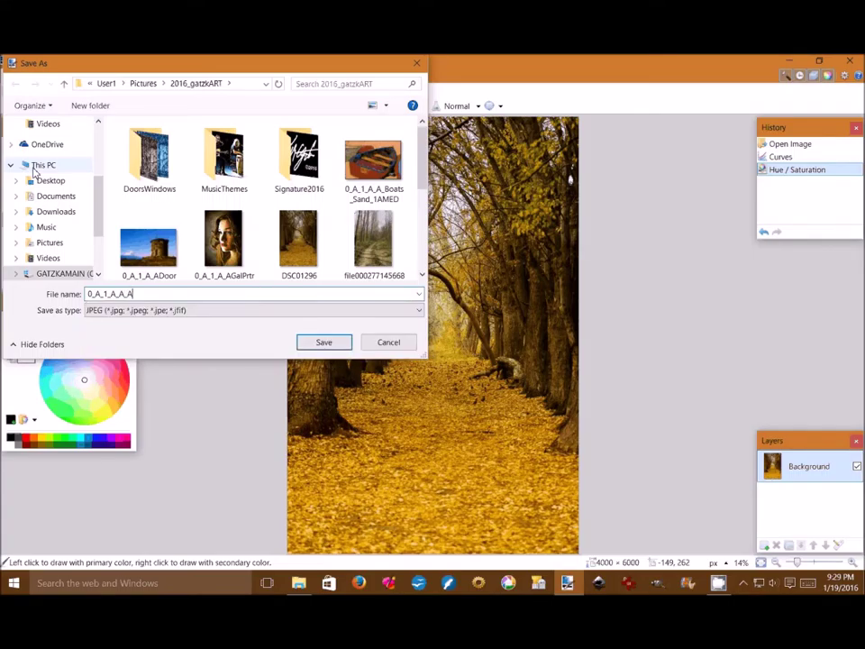
pyautogui.write('utumn1aLRG')
pyautogui.press('Left')
pyautogui.press('Left')
pyautogui.press('Left')
pyautogui.press('Left')
pyautogui.press('Delete')
pyautogui.write('A')
pyautogui.press('Return')
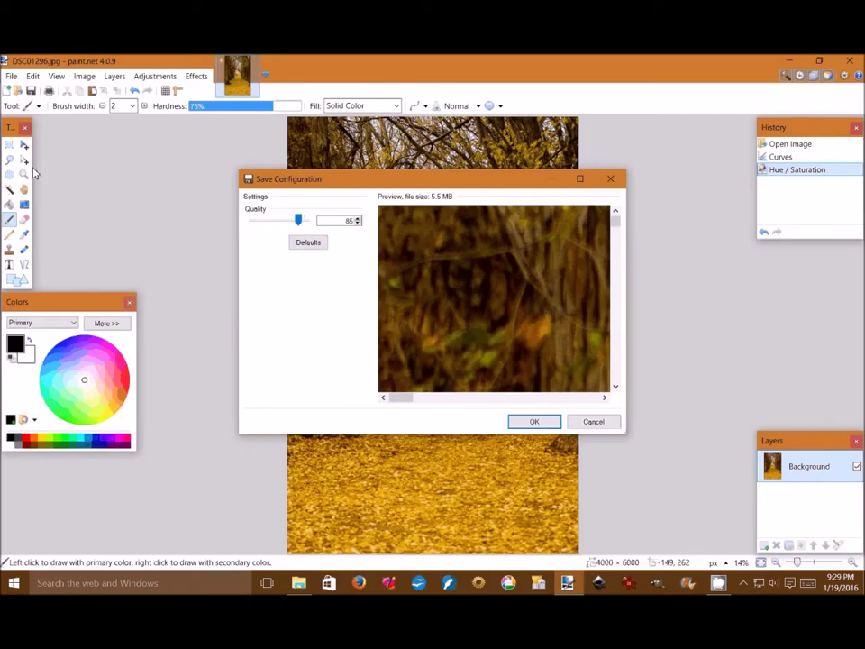
# Step: Save the JPEG at quality 100, then close paint.net
pyautogui.click(319, 243)
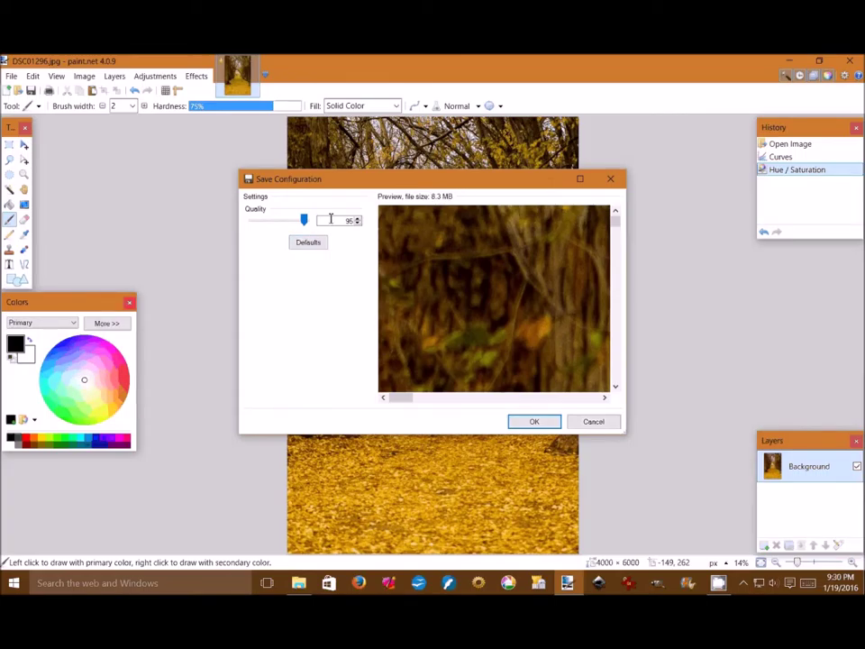
pyautogui.moveTo(305, 221); pyautogui.dragTo(320, 222)
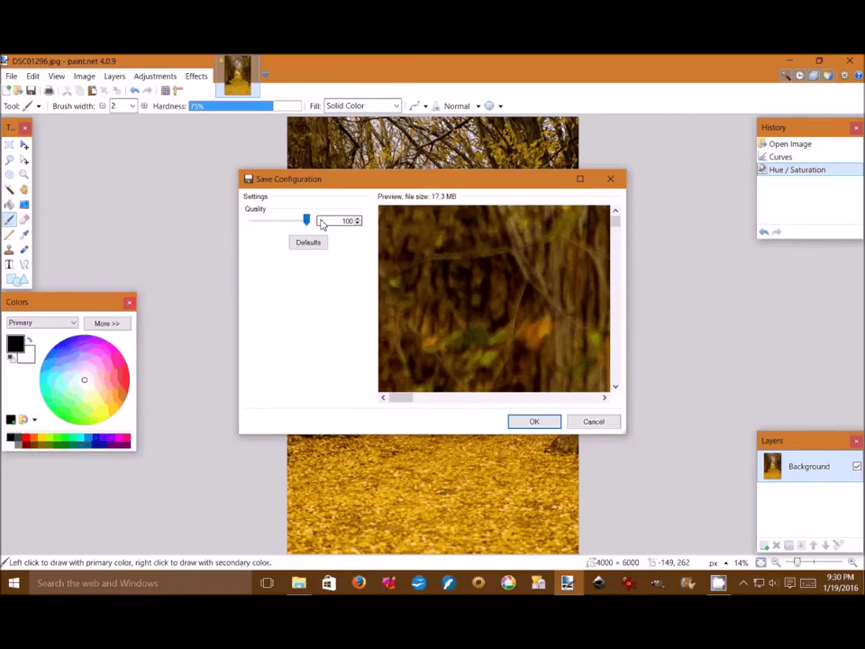
pyautogui.click(534, 421)
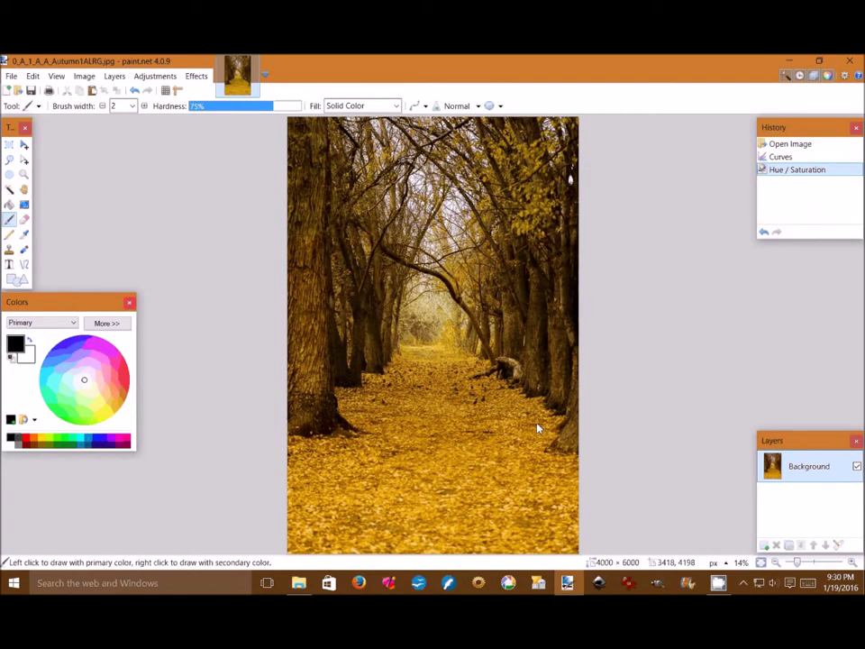
pyautogui.click(851, 61)
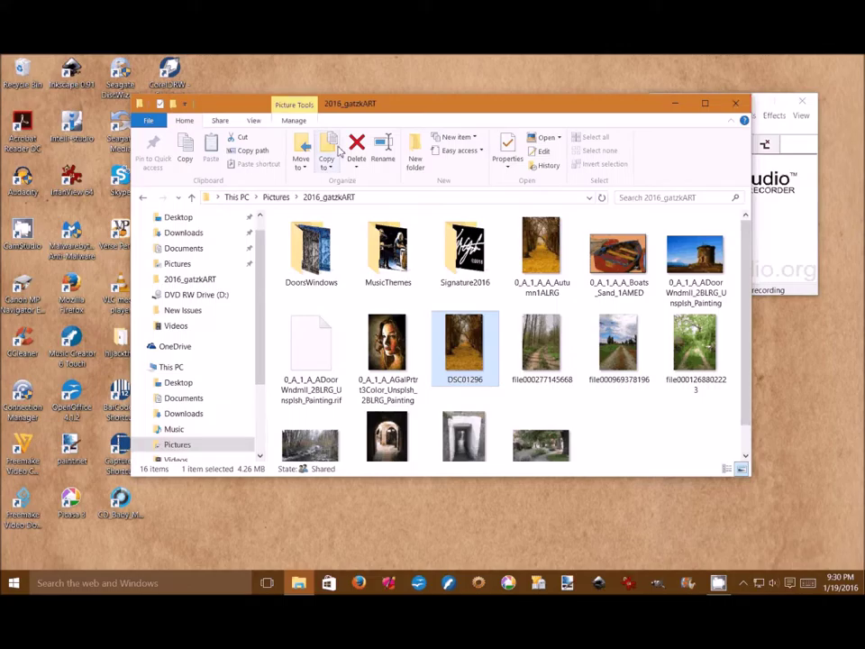
# Step: Create a new folder named Pathways in 2016_gatzkART
pyautogui.click(416, 144)
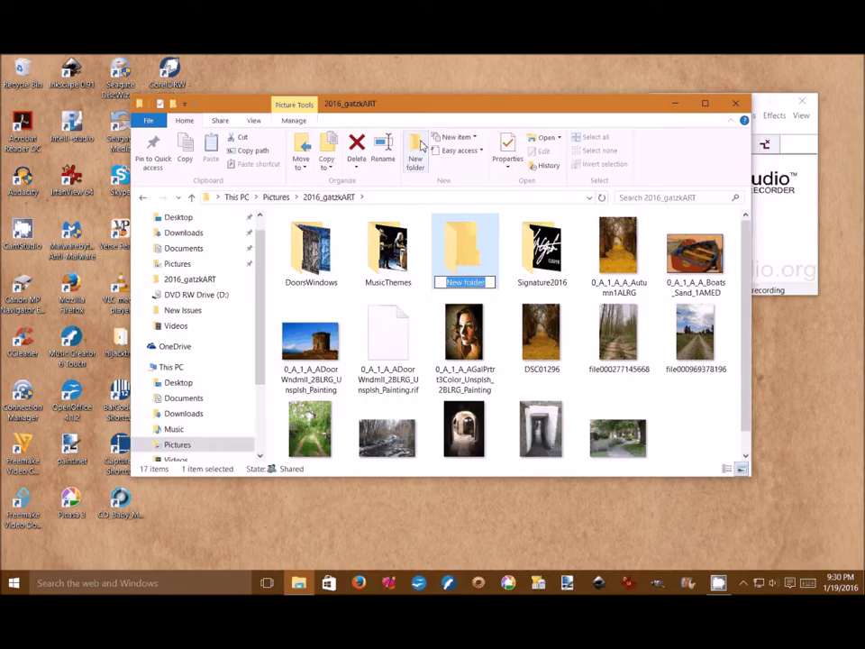
pyautogui.write('P')
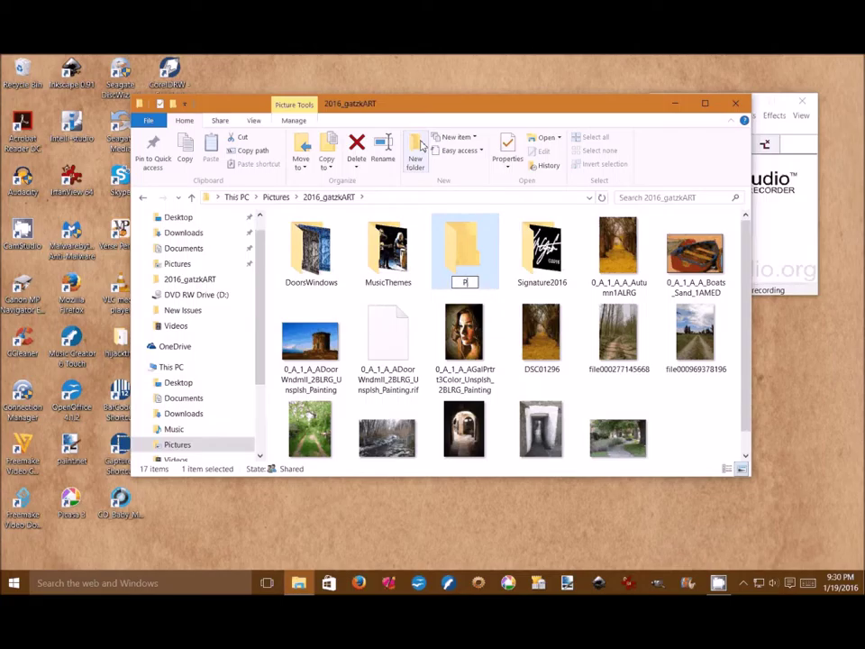
pyautogui.write('athways')
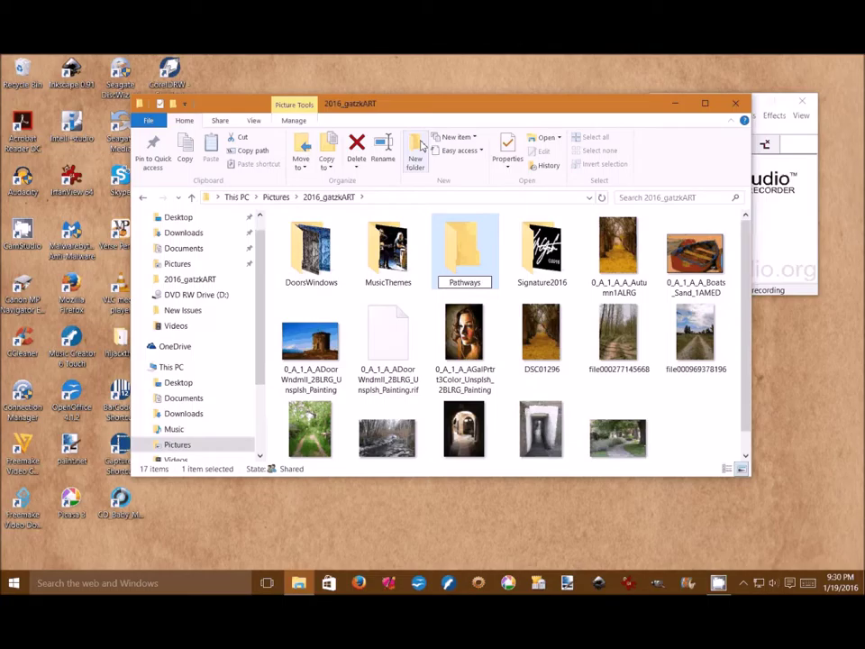
pyautogui.press('Return')
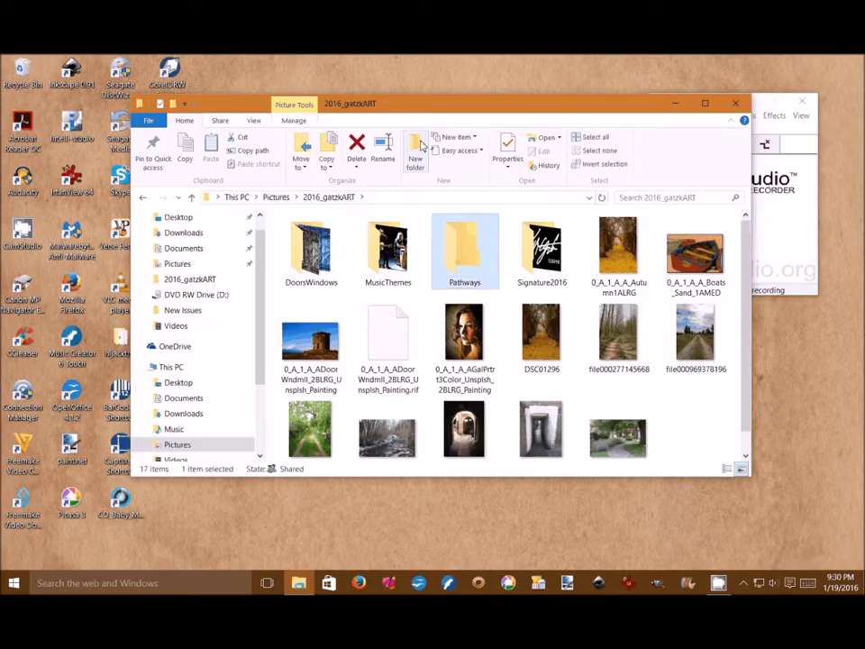
# Step: Move the Autumn image into Pathways, open that folder, and minimize Explorer
pyautogui.click(621, 250)
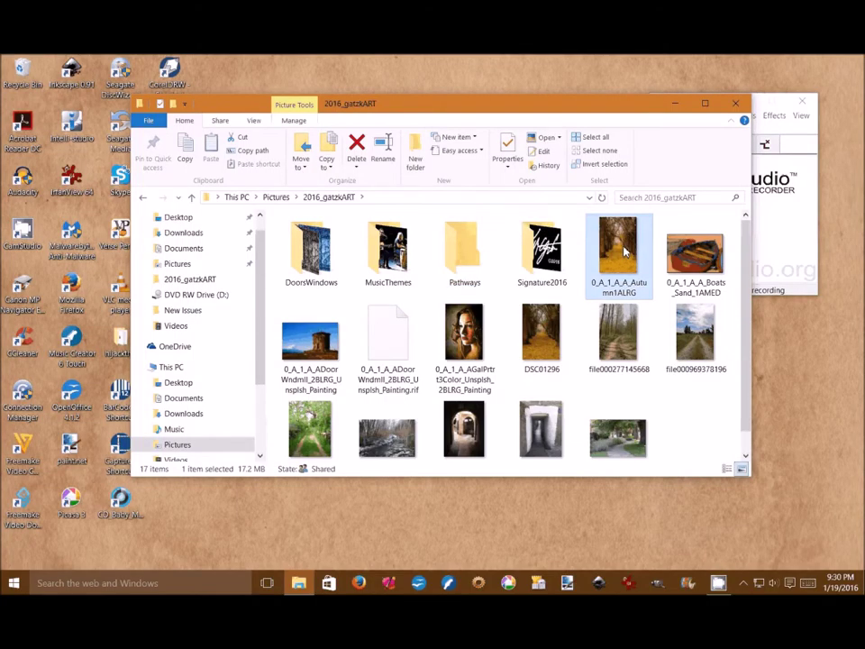
pyautogui.moveTo(623, 252); pyautogui.dragTo(487, 254)
pyautogui.click(468, 256)
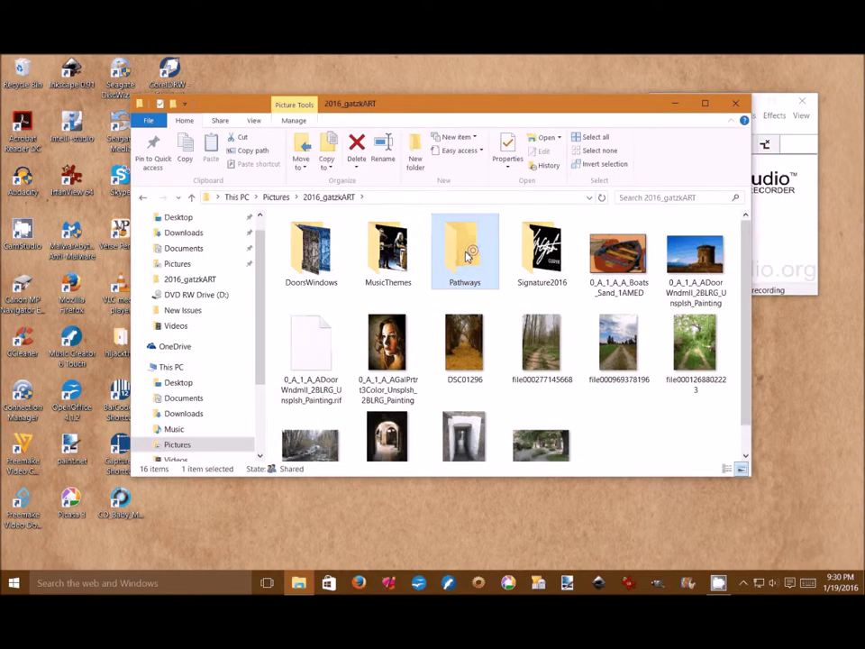
pyautogui.doubleClick(467, 256)
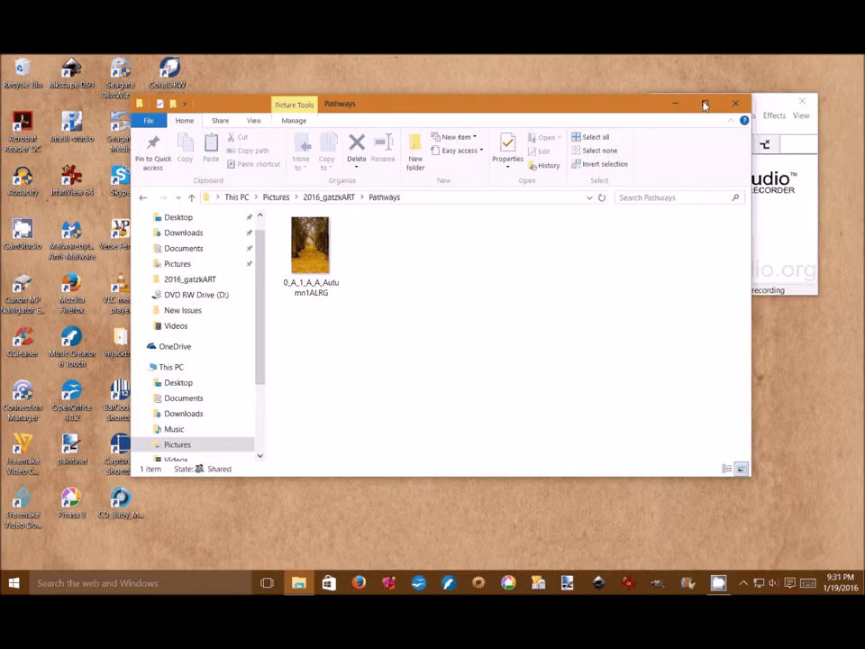
pyautogui.click(676, 105)
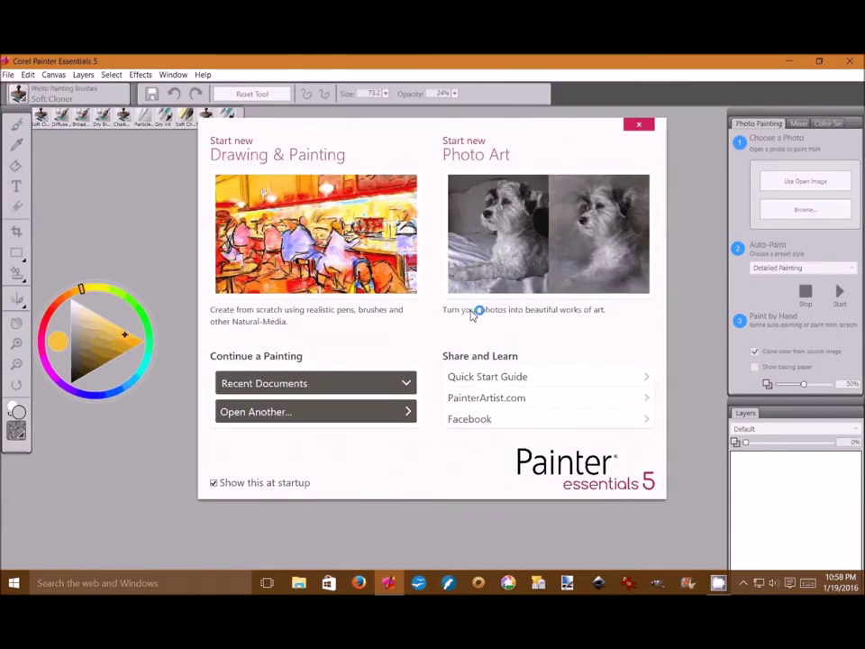
# Step: Choose Open Another from the Corel Painter welcome screen
pyautogui.click(279, 416)
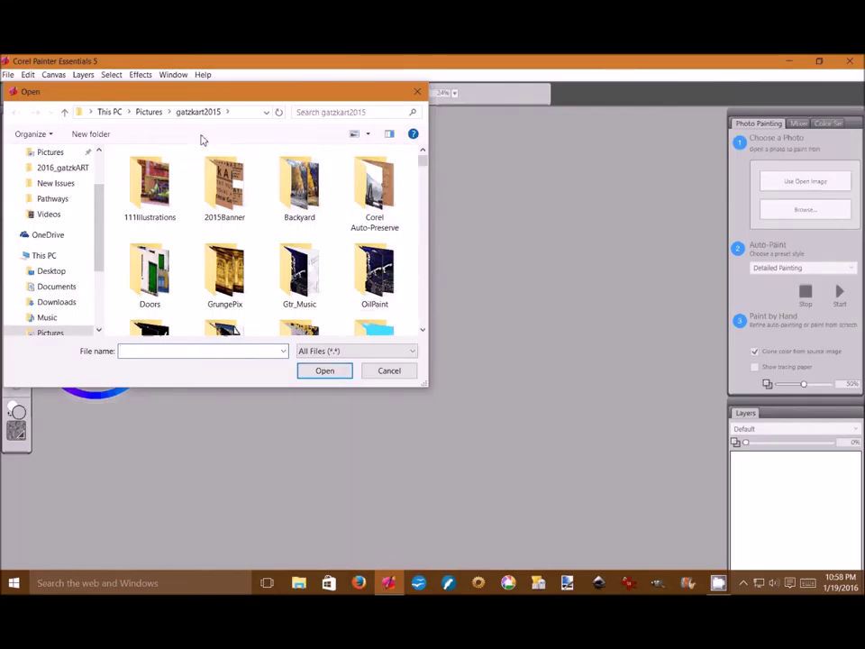
# Step: Browse to Pictures > 2016_gatzkART > Pathways and select 0_A_1_A_A_Autumn1ALRG
pyautogui.click(149, 111)
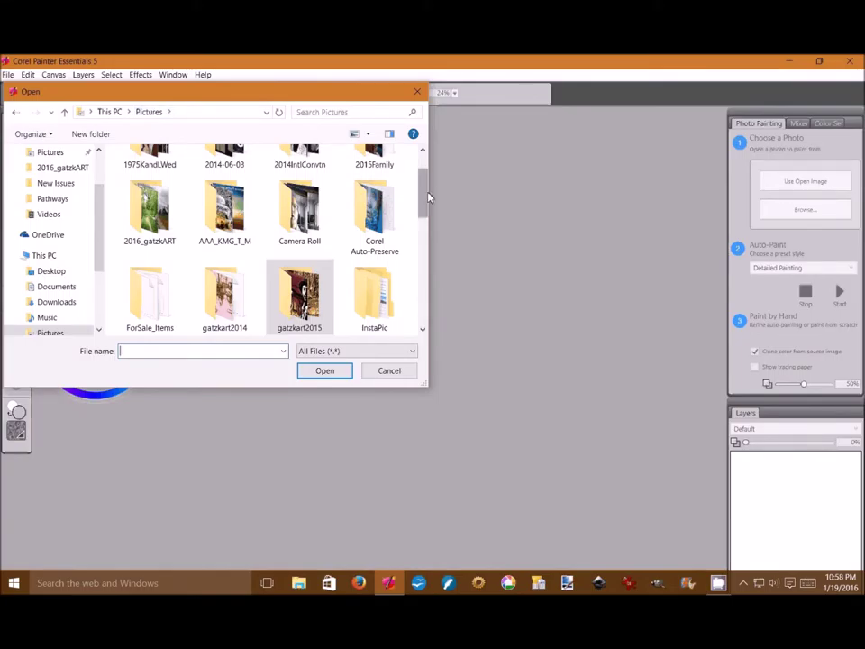
pyautogui.moveTo(425, 189); pyautogui.dragTo(426, 174)
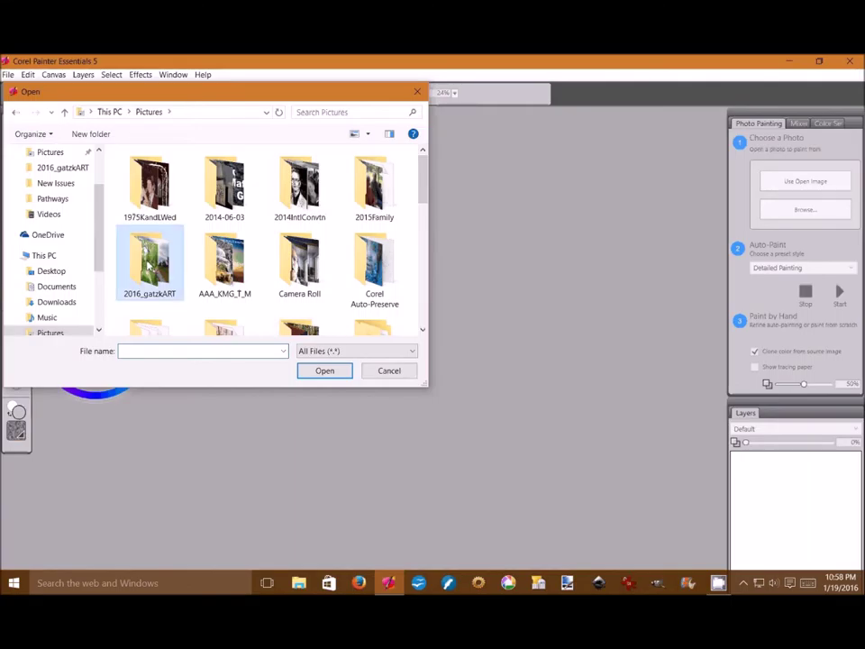
pyautogui.doubleClick(150, 262)
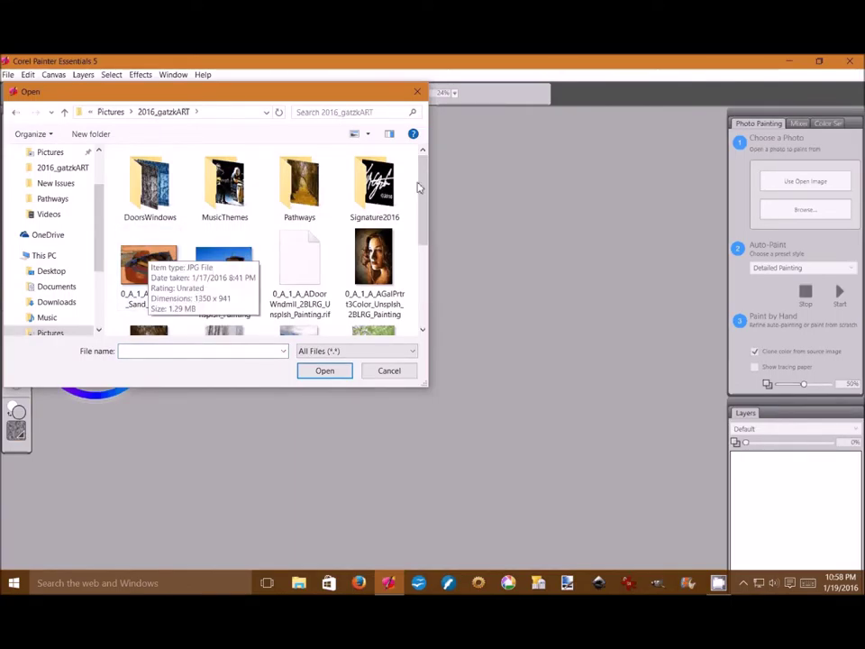
pyautogui.doubleClick(304, 184)
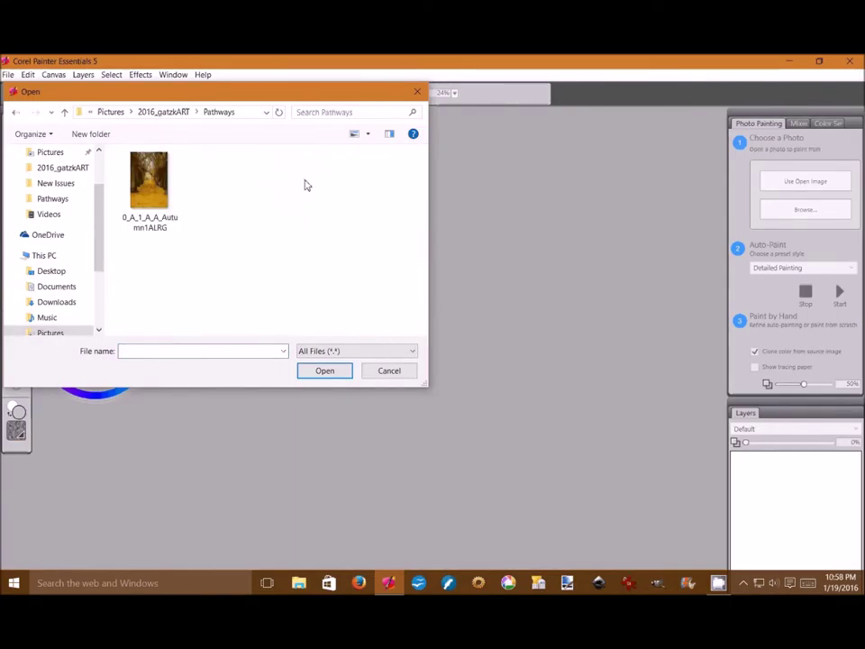
pyautogui.click(156, 179)
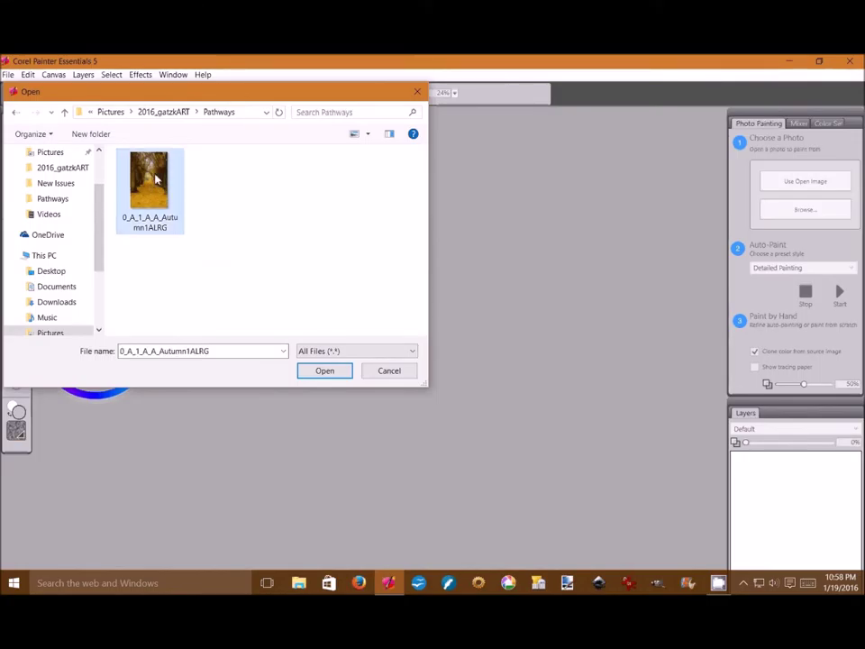
# Step: Load the Autumn photo as clone source on a blank canvas with Oil Painting auto-paint style
pyautogui.click(325, 372)
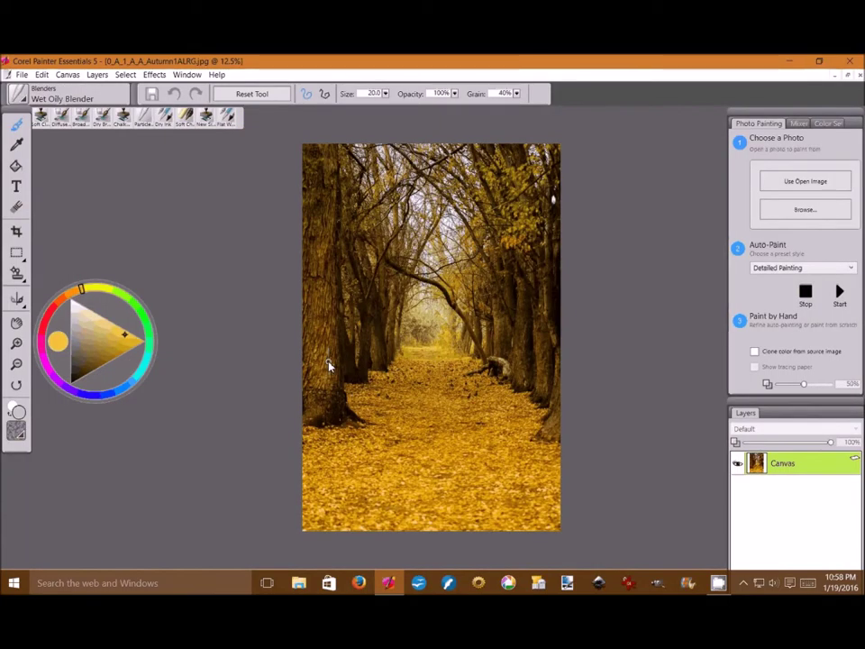
pyautogui.click(851, 271)
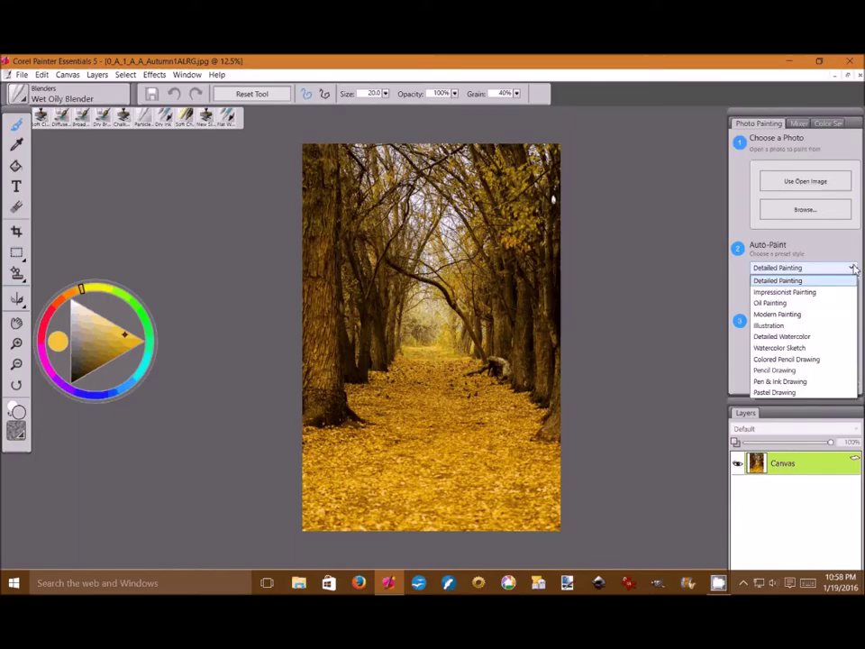
pyautogui.click(781, 303)
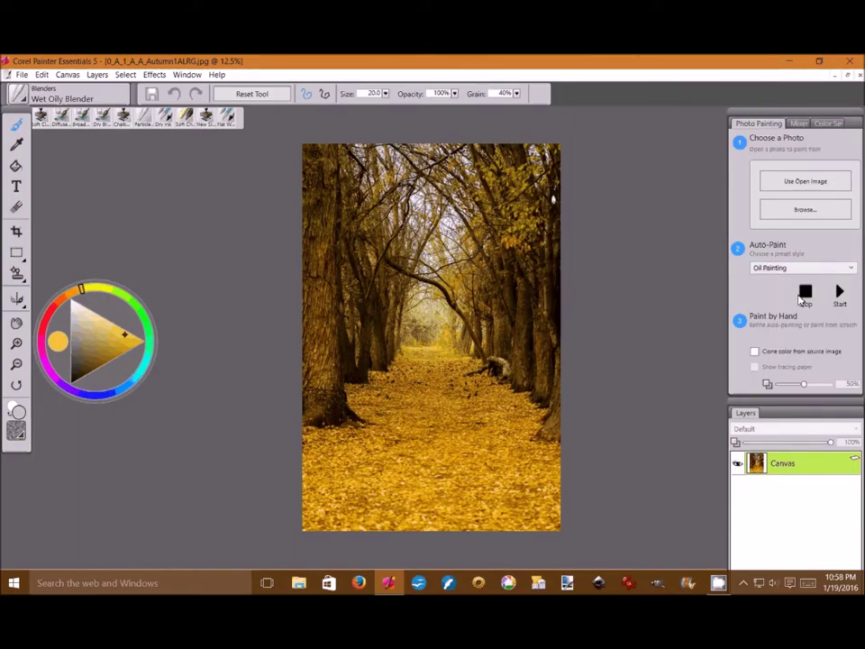
pyautogui.click(797, 182)
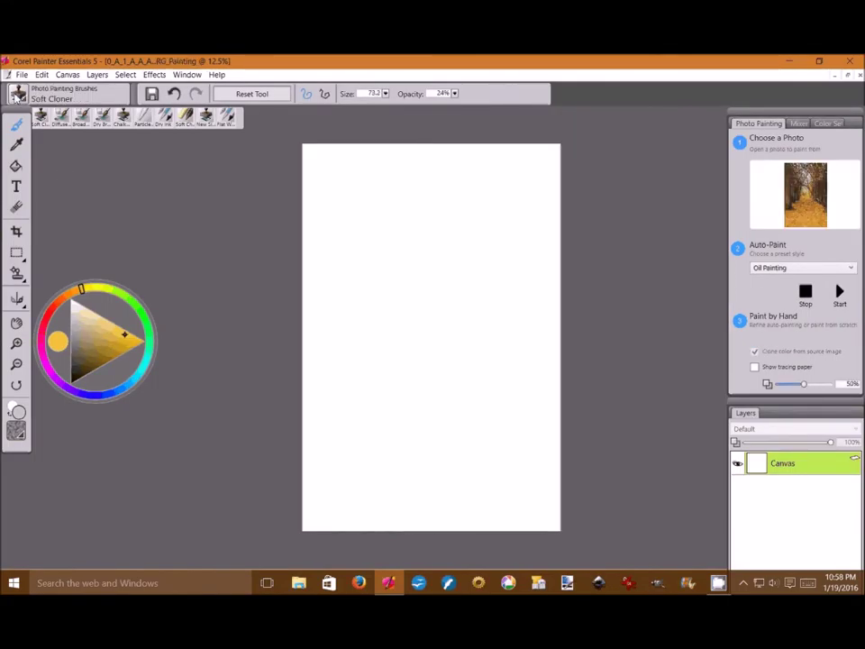
# Step: Select the Acrylics & Oils Opaque Detail Brush and start auto-painting the canvas
pyautogui.click(18, 94)
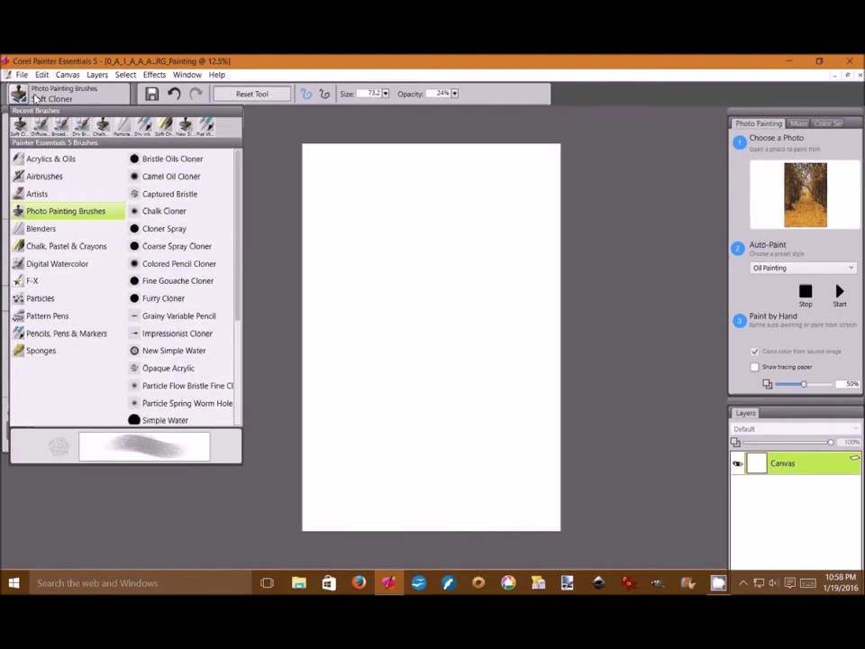
pyautogui.click(47, 159)
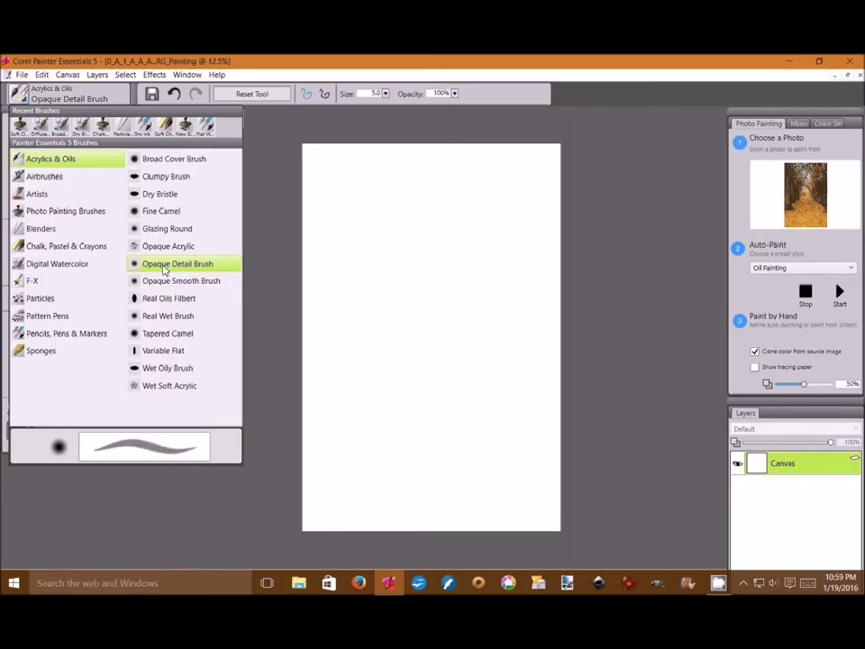
pyautogui.click(167, 267)
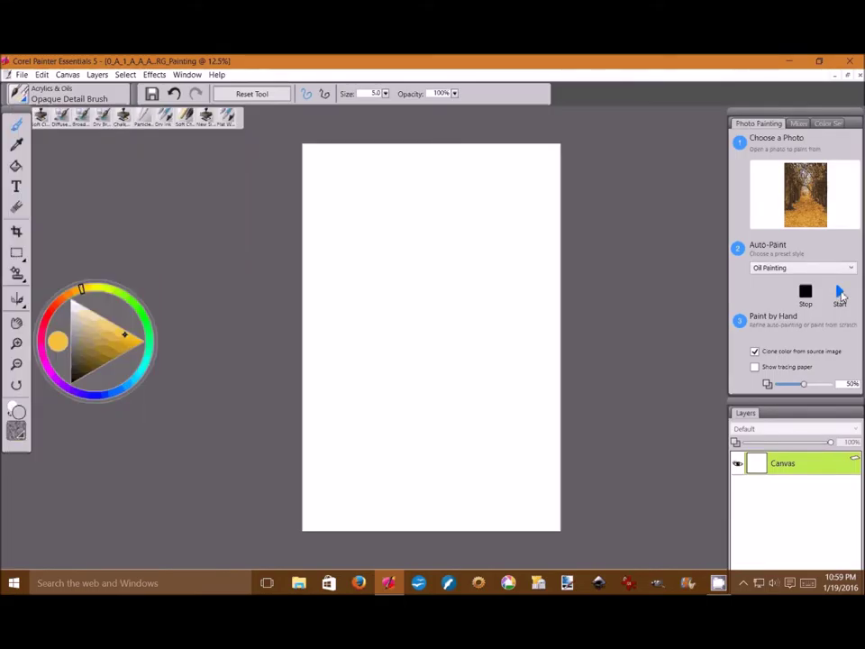
pyautogui.click(838, 295)
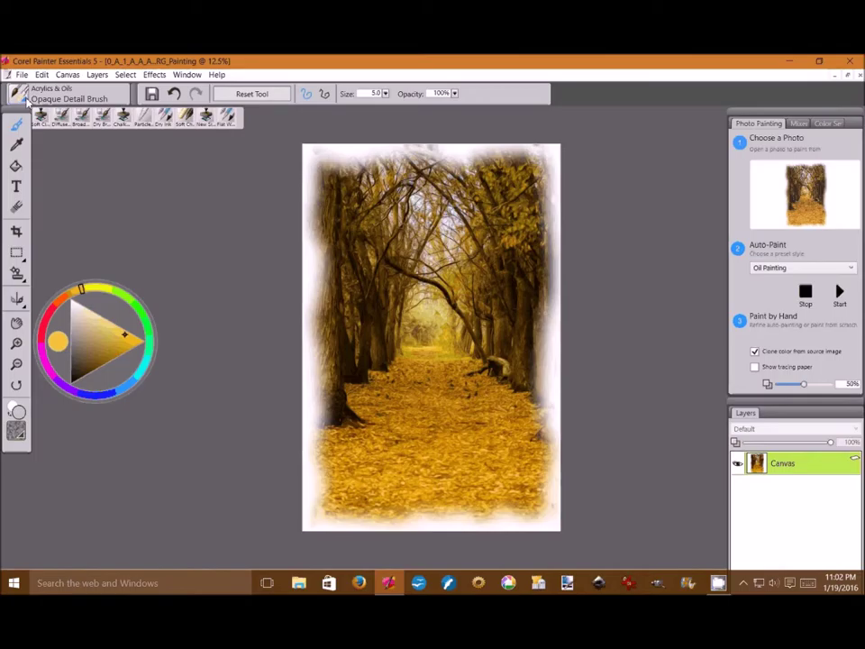
# Step: Pick the Soft Cloner variant from the Photo Painting Brushes category in the Brush Library
pyautogui.click(26, 98)
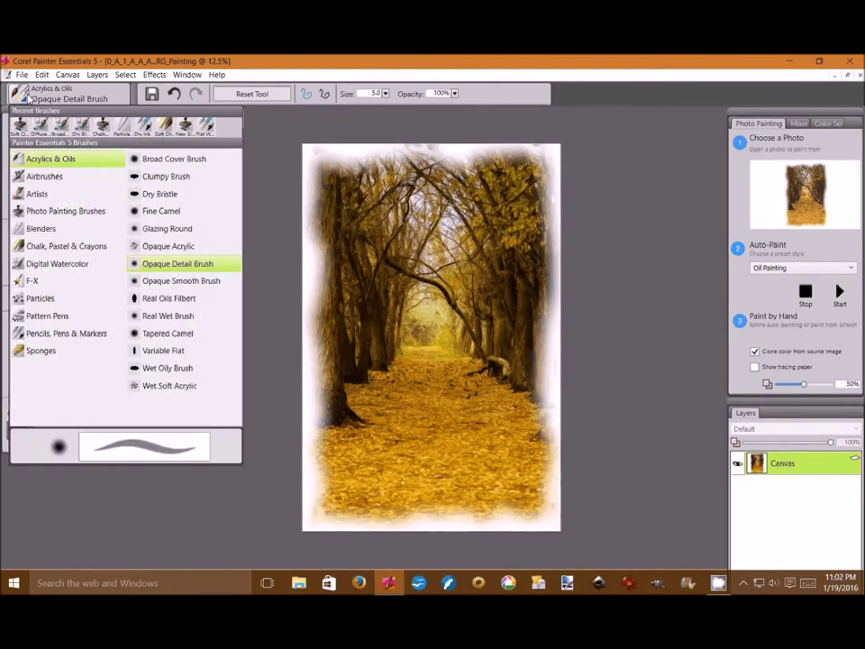
pyautogui.click(53, 211)
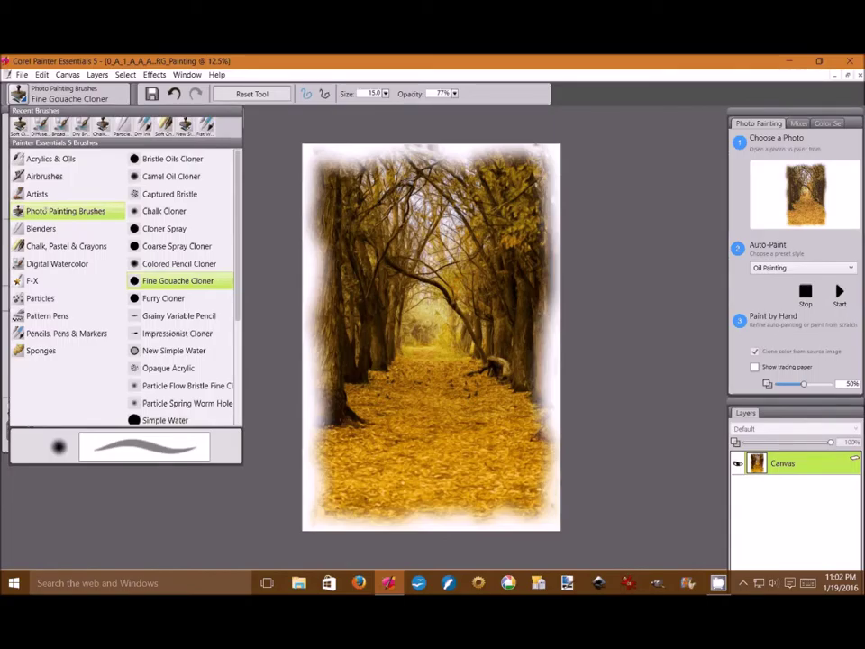
pyautogui.click(216, 284)
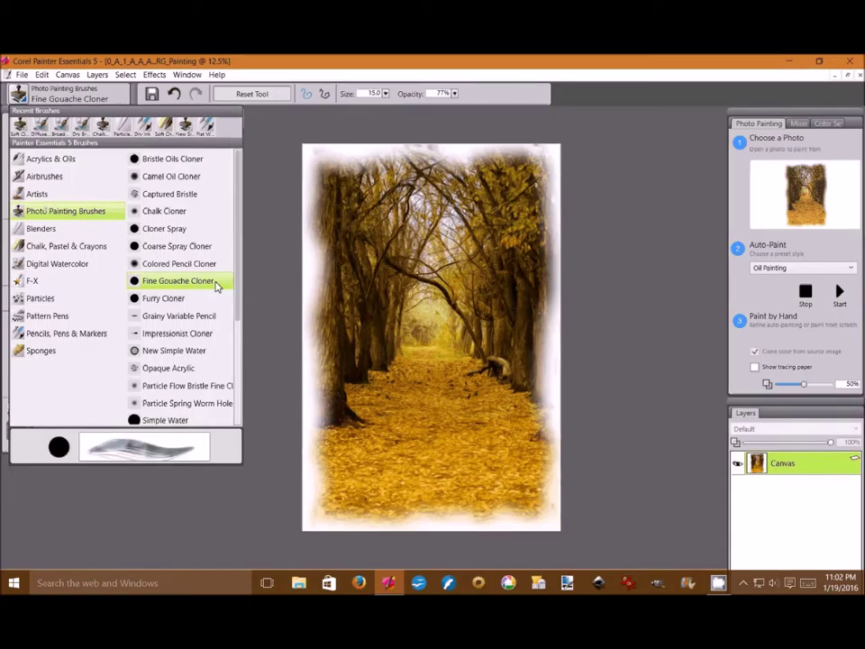
pyautogui.moveTo(237, 280); pyautogui.dragTo(236, 380)
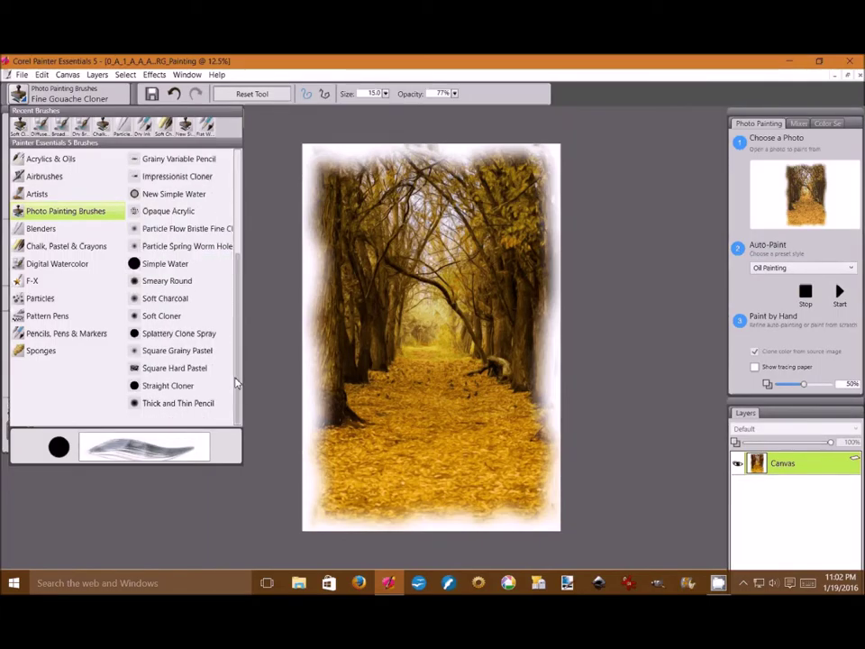
pyautogui.click(137, 316)
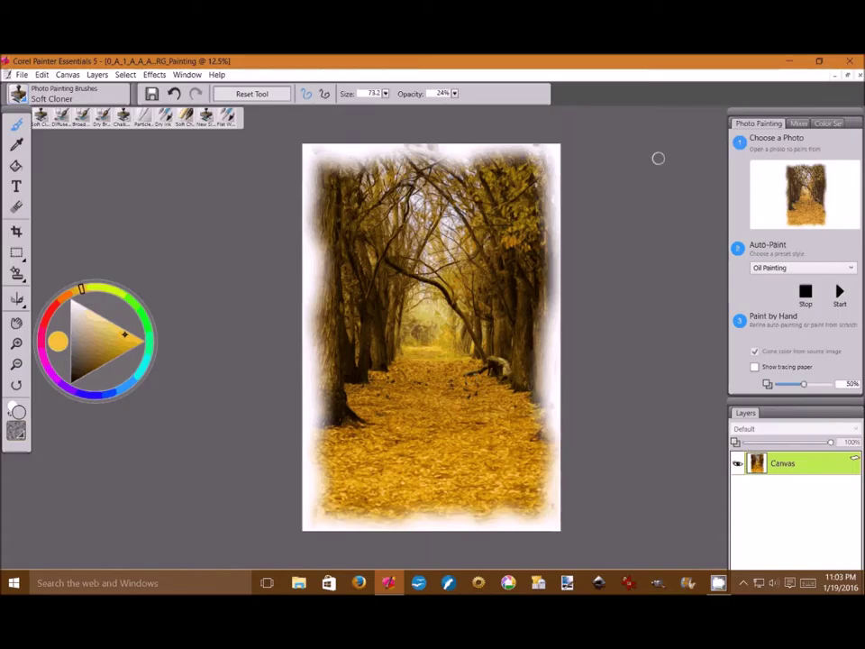
# Step: Save the painting as 0_A_1_A_A_Autumn1ALRG_Painting in JPEG format into the Pathways folder
pyautogui.click(23, 74)
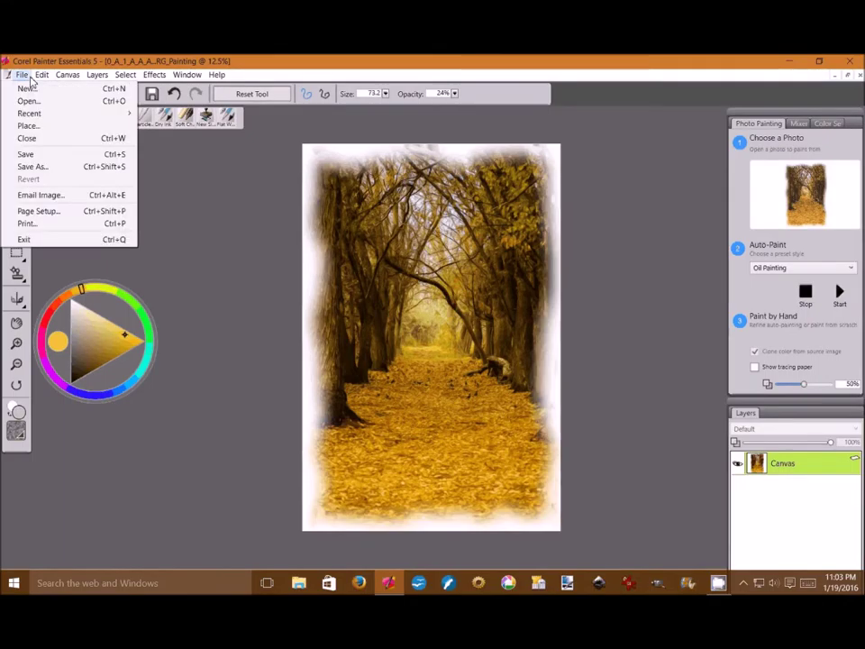
pyautogui.click(36, 166)
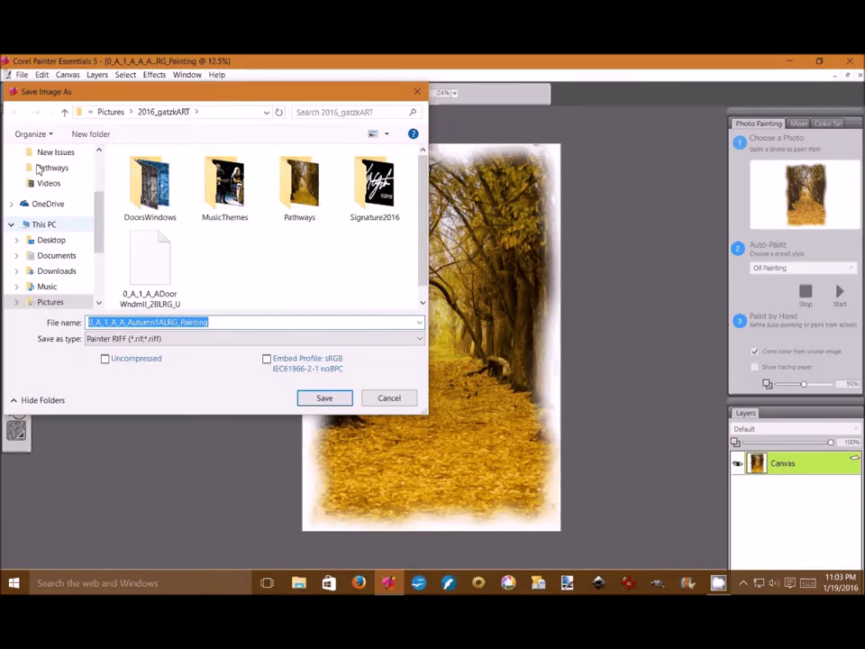
pyautogui.click(302, 194)
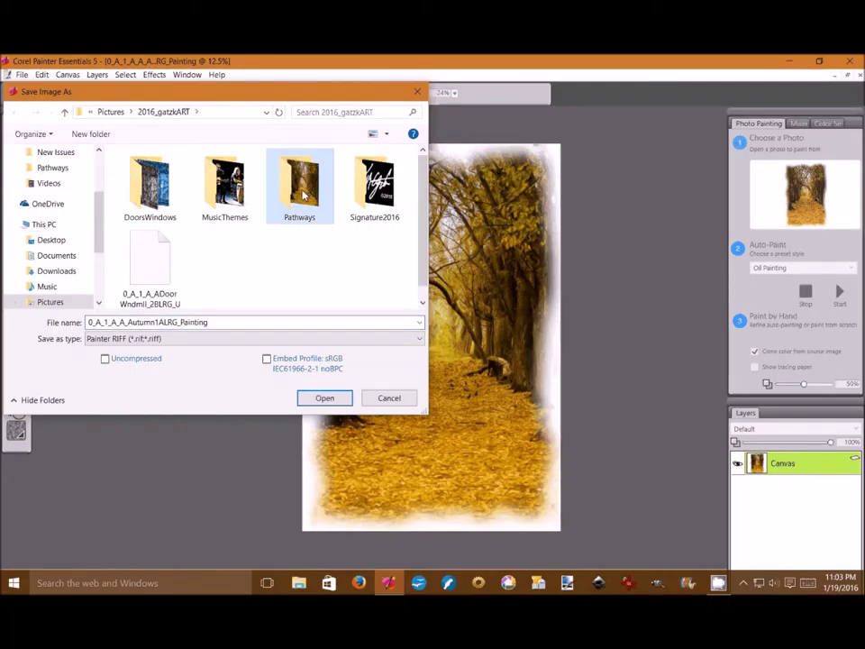
pyautogui.doubleClick(305, 190)
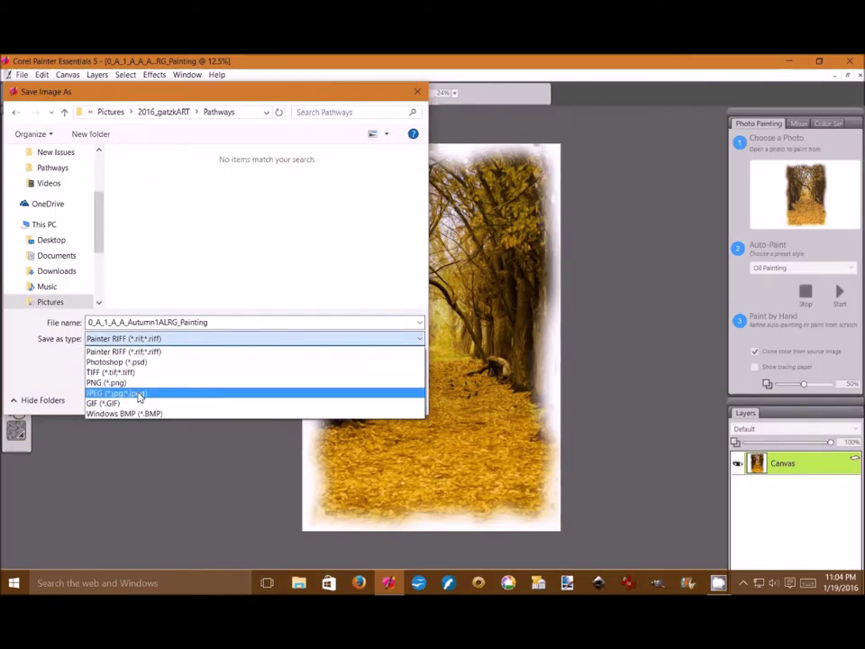
pyautogui.click(139, 393)
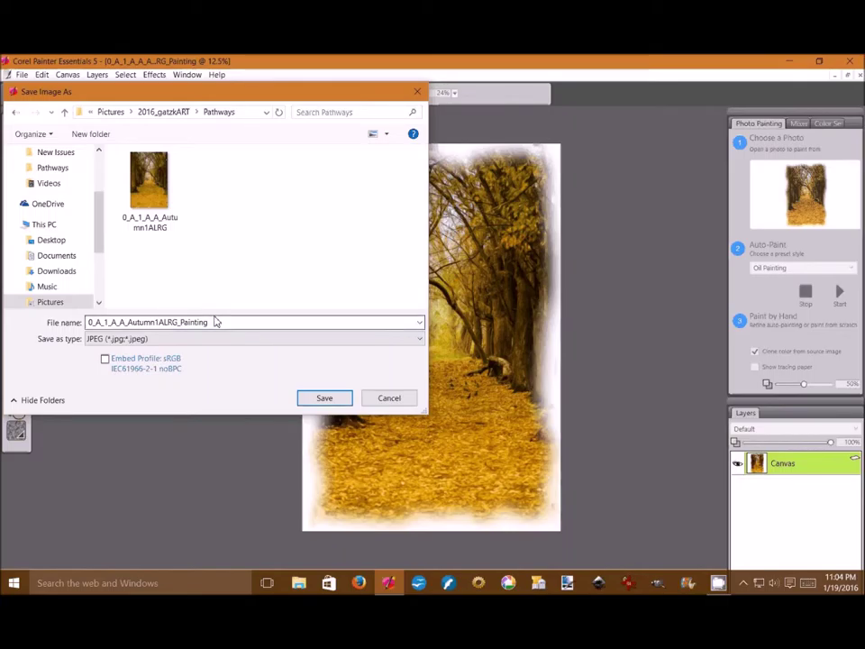
pyautogui.click(325, 400)
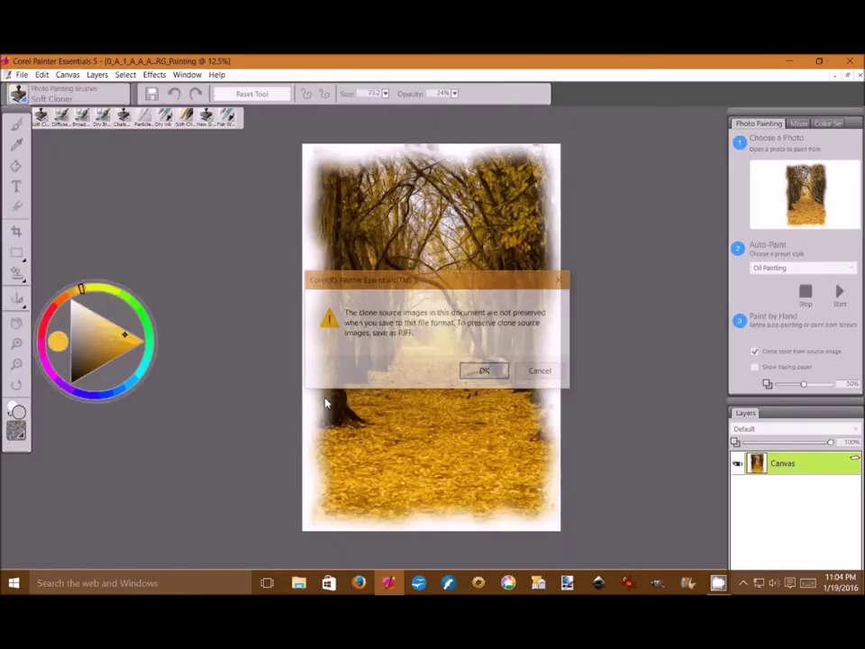
# Step: Accept the clone-source warning, save as Excellent-quality JPEG, then close the document and exit Painter
pyautogui.click(487, 372)
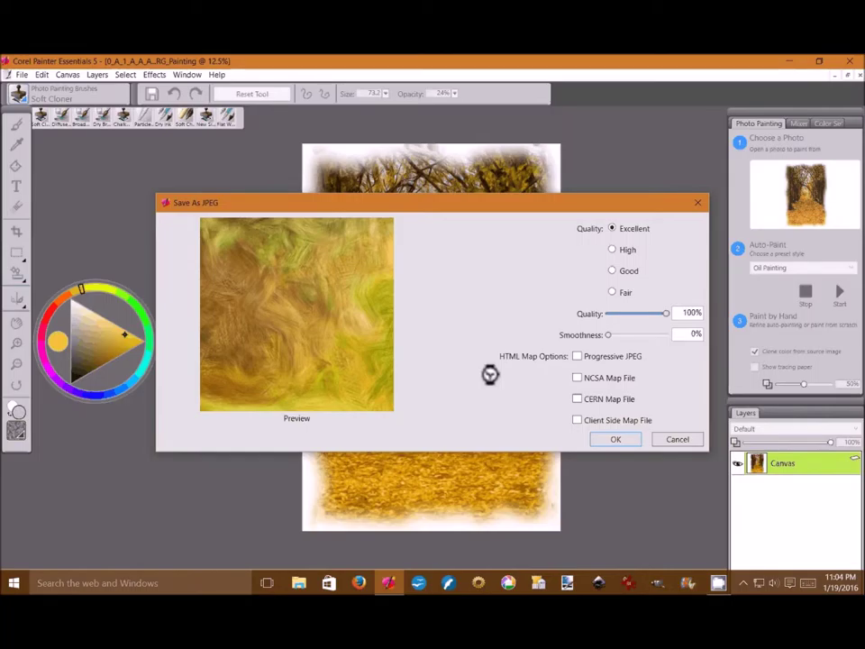
pyautogui.moveTo(321, 383); pyautogui.dragTo(332, 270)
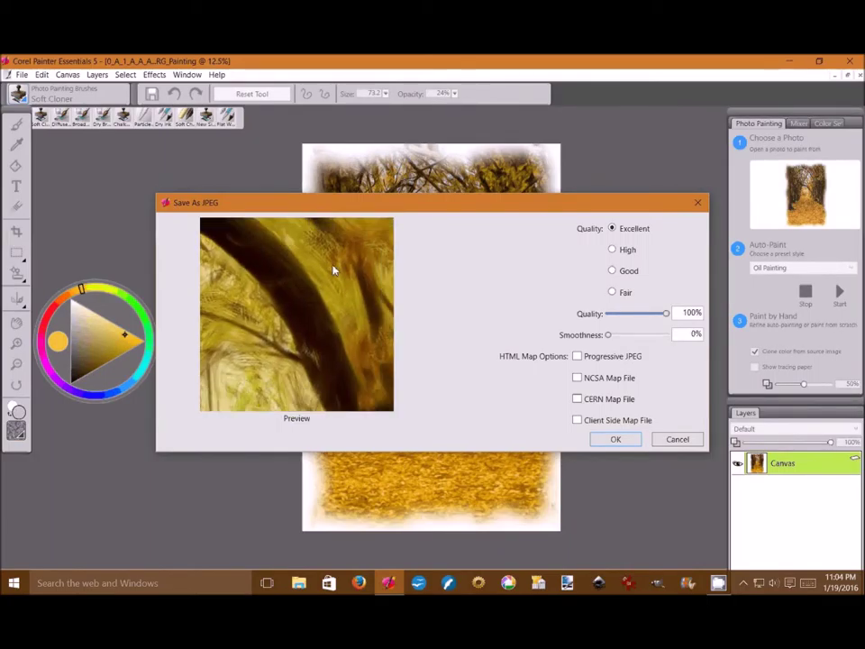
pyautogui.click(615, 438)
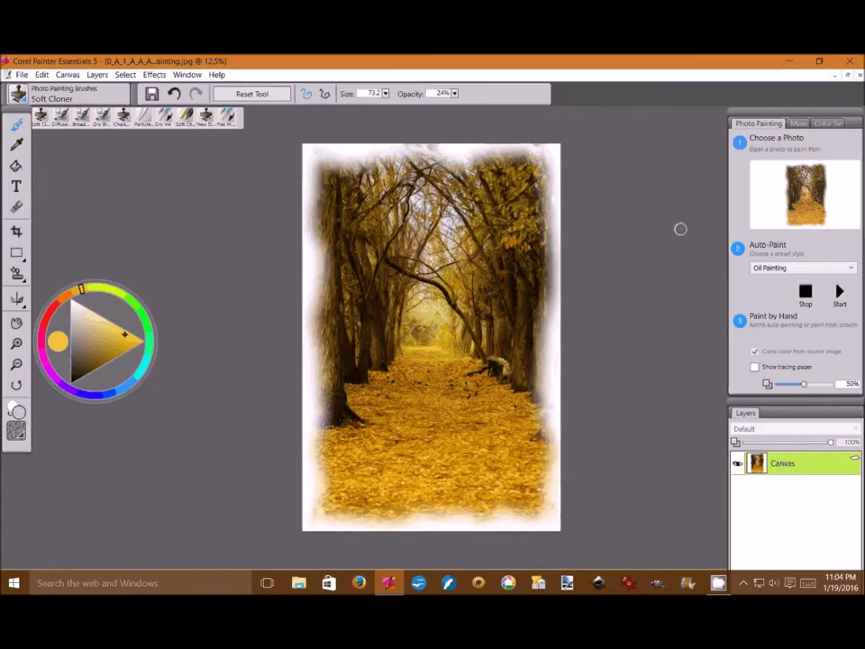
pyautogui.click(847, 62)
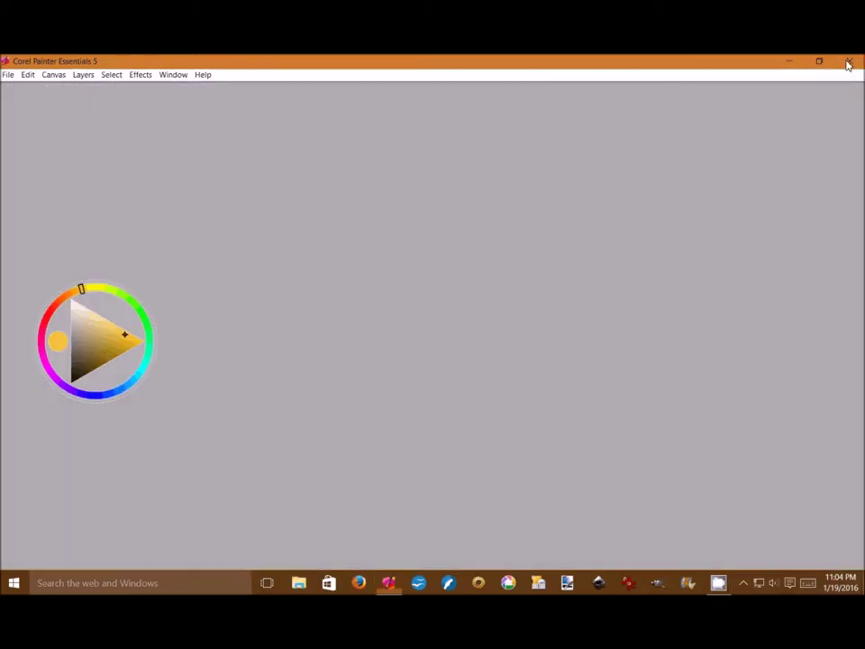
pyautogui.click(847, 62)
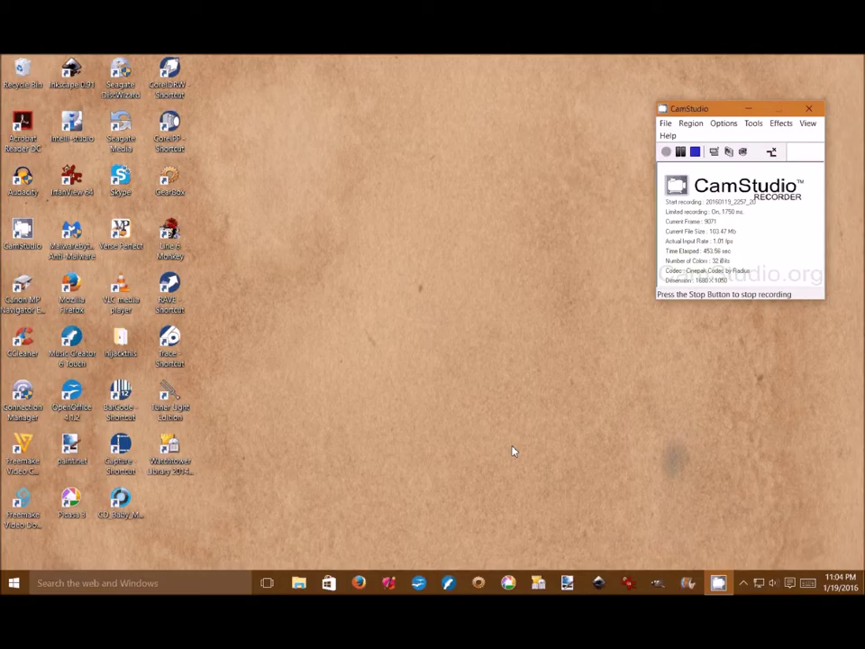